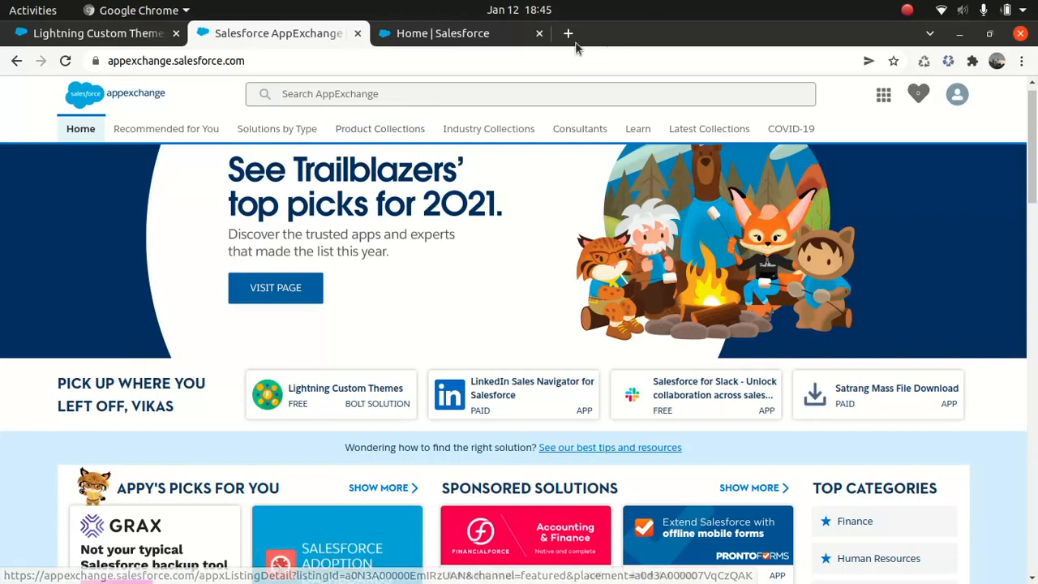
Open the Recommended for You page on AppExchange and look through its categories down to the free solutions.
click(247, 61)
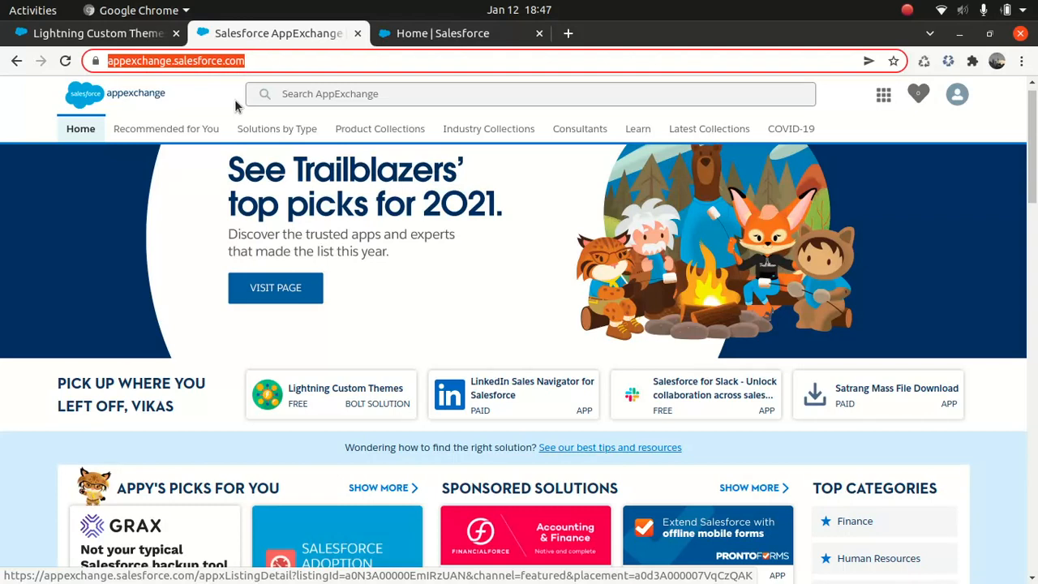
click(134, 122)
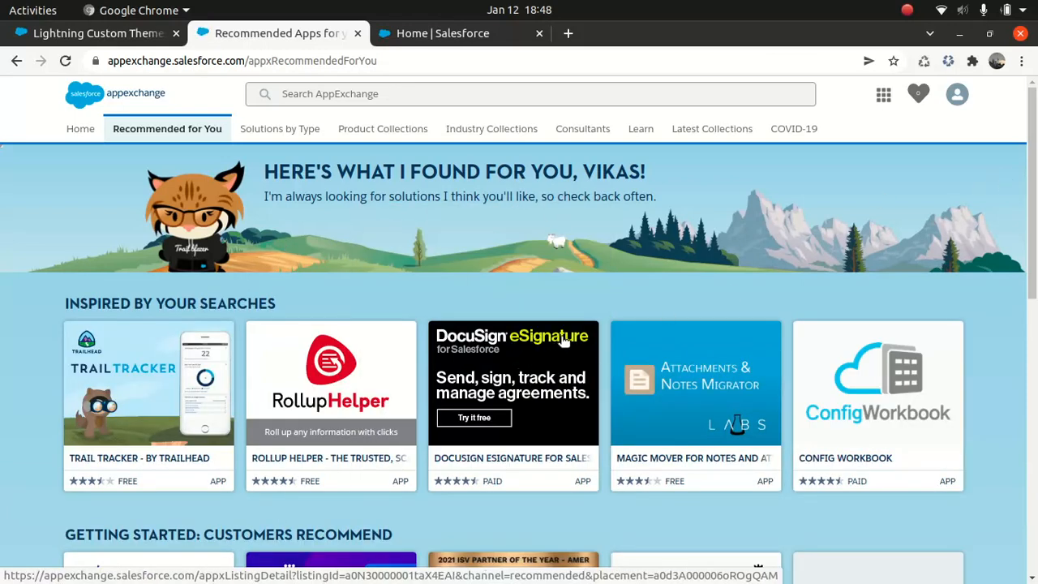
mouse_move(564, 340)
scroll(519, 365, down, 5)
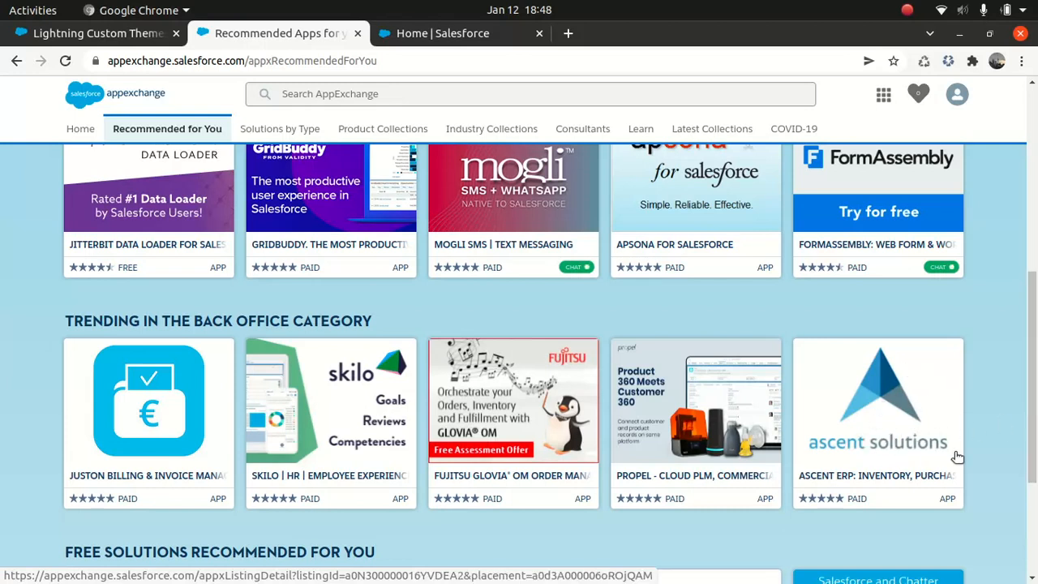
mouse_move(956, 462)
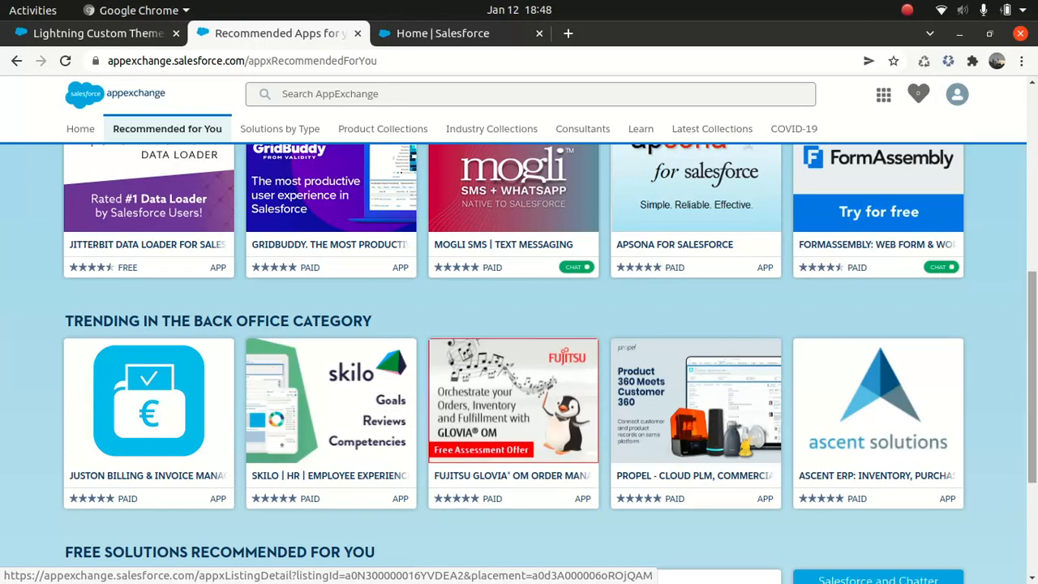
click(1032, 516)
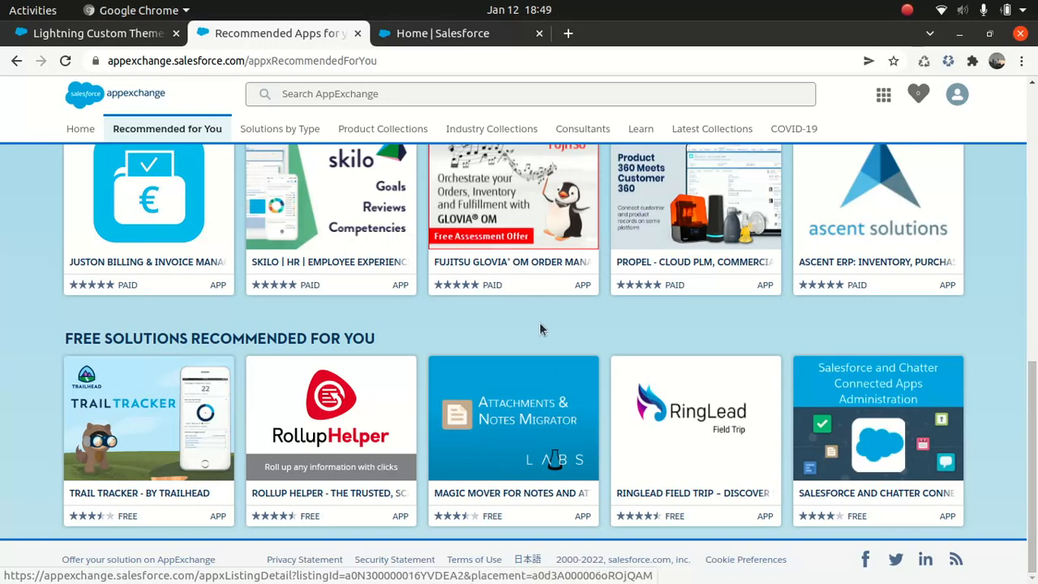
Search AppExchange for "integration".
click(371, 98)
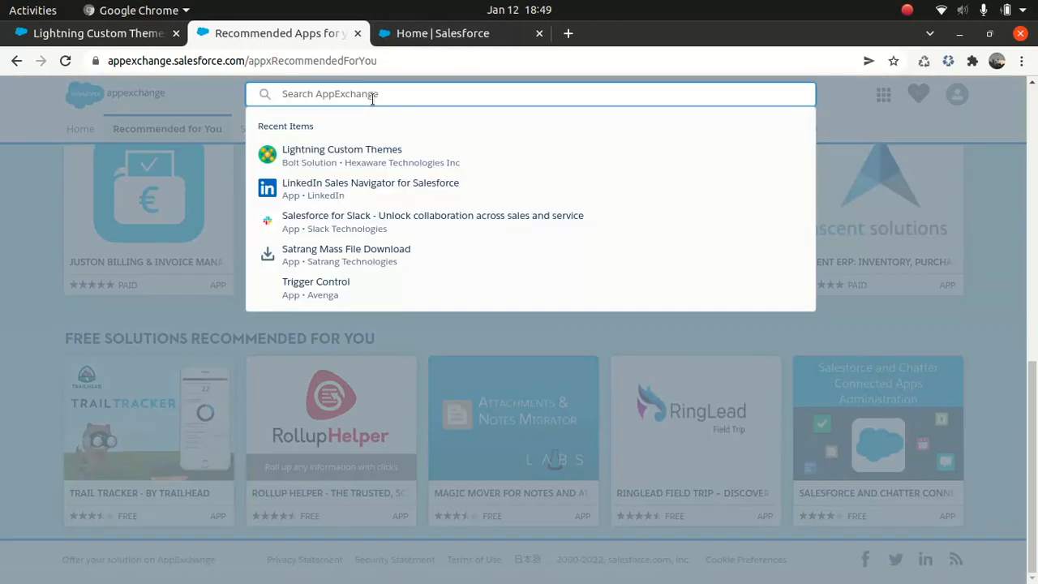
text(integration)
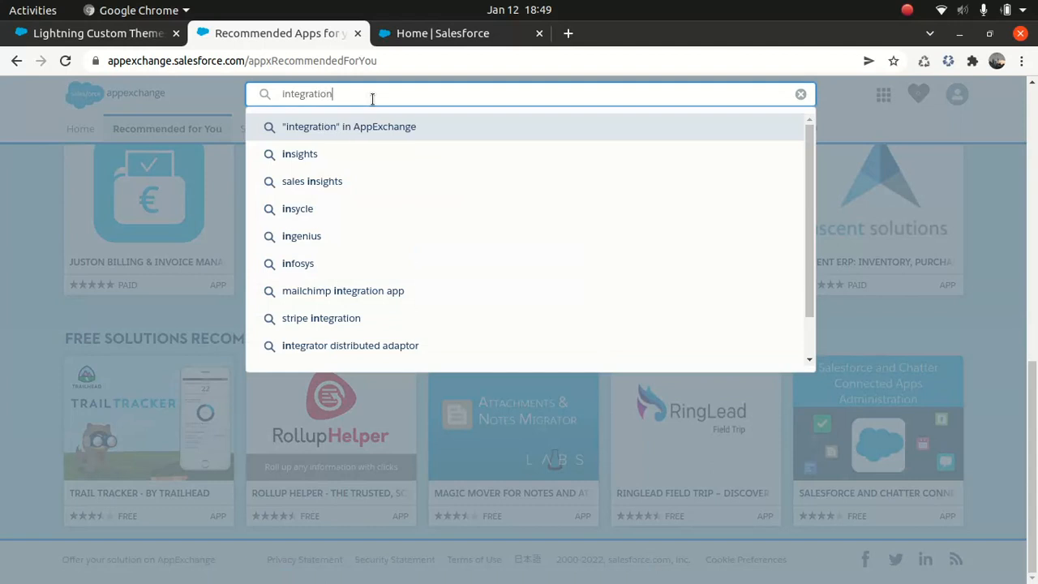
key(Return)
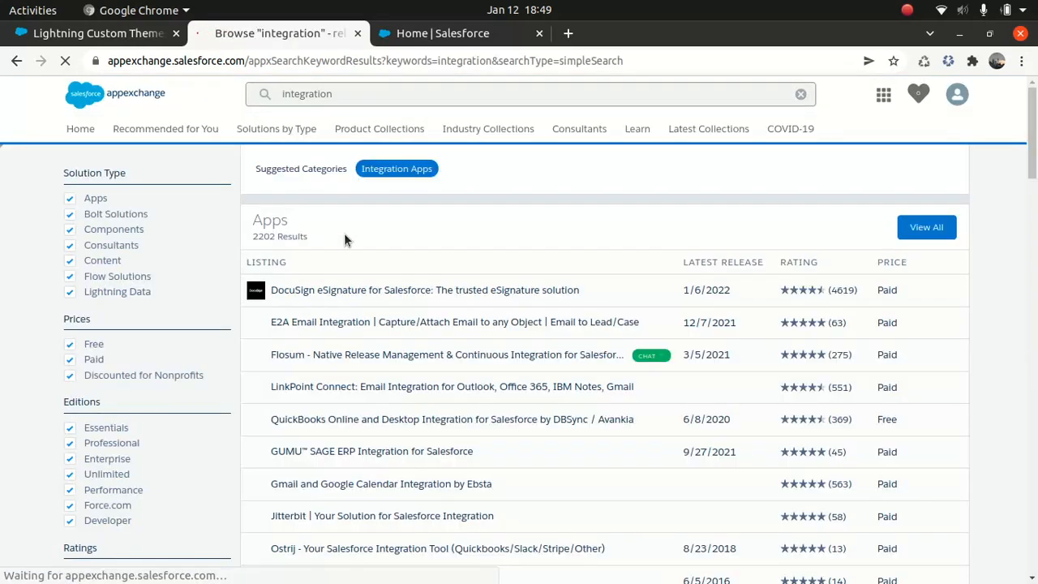
Examine the integration search results across the Apps, Bolt Solutions, Components and Consultants sections.
mouse_move(401, 284)
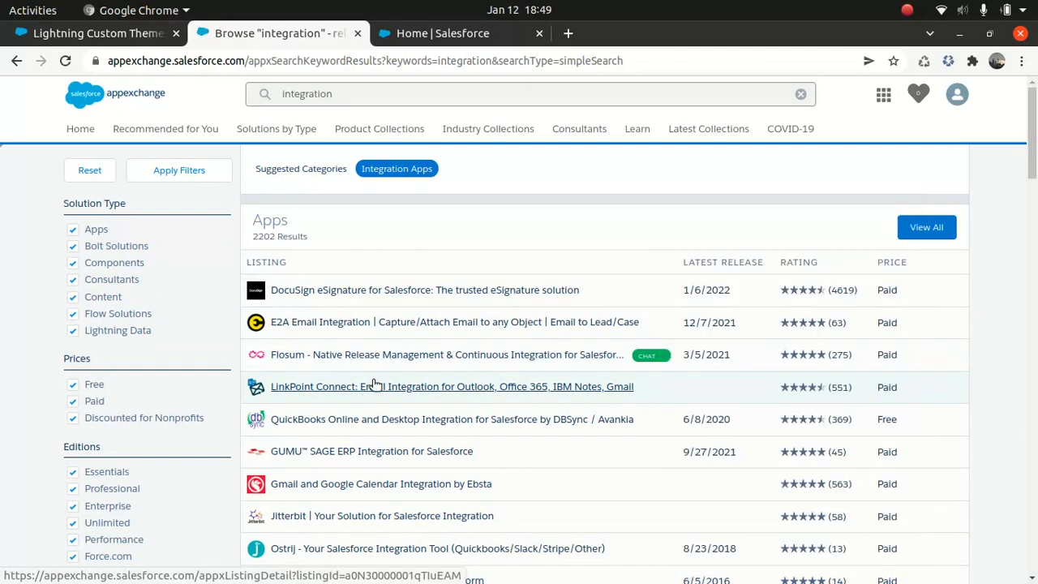
mouse_move(549, 484)
click(1032, 414)
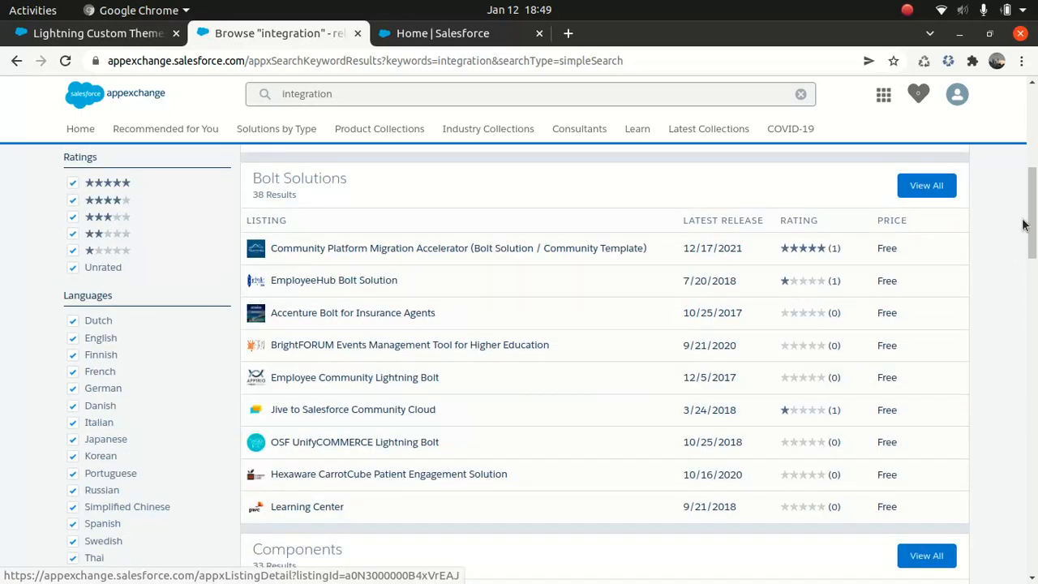
scroll(1033, 223, up, 3)
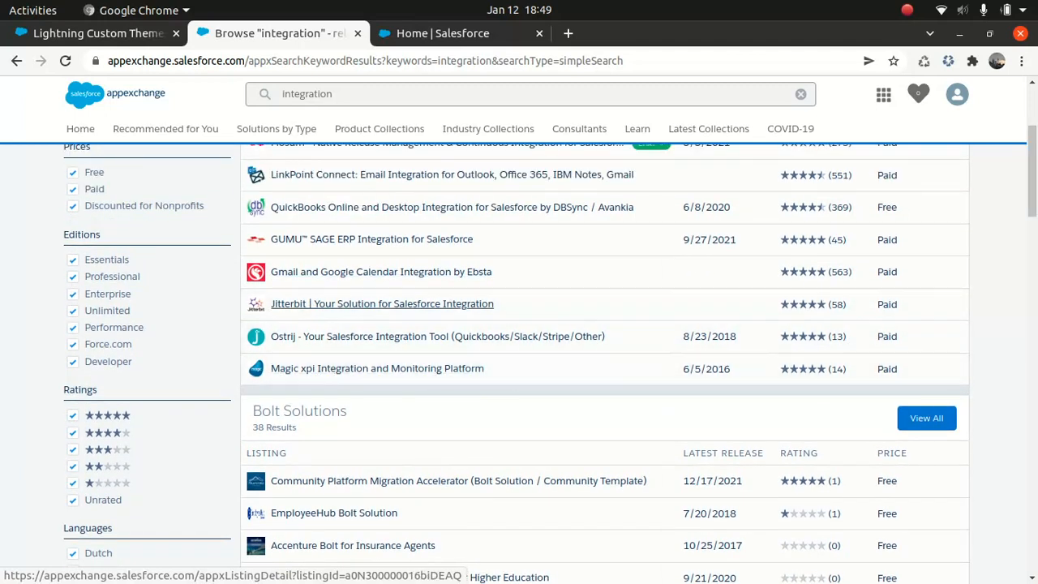
scroll(381, 308, down, 5)
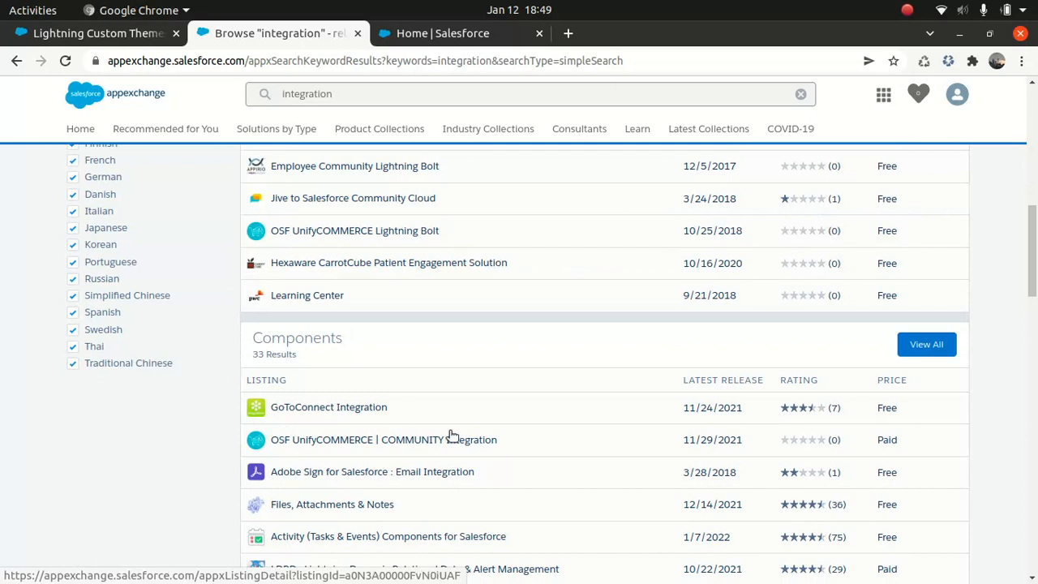
mouse_move(337, 470)
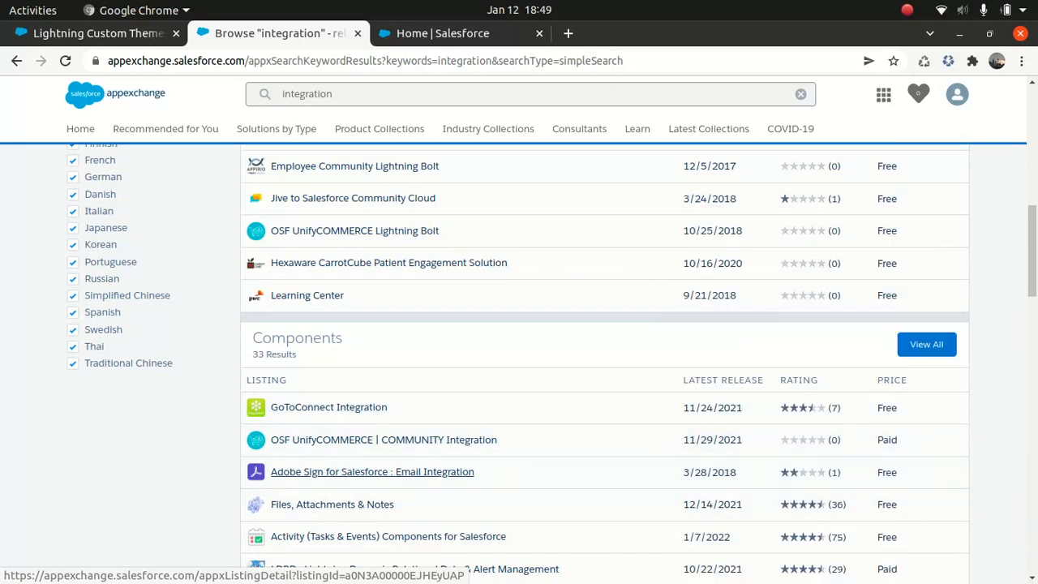
scroll(817, 409, down, 5)
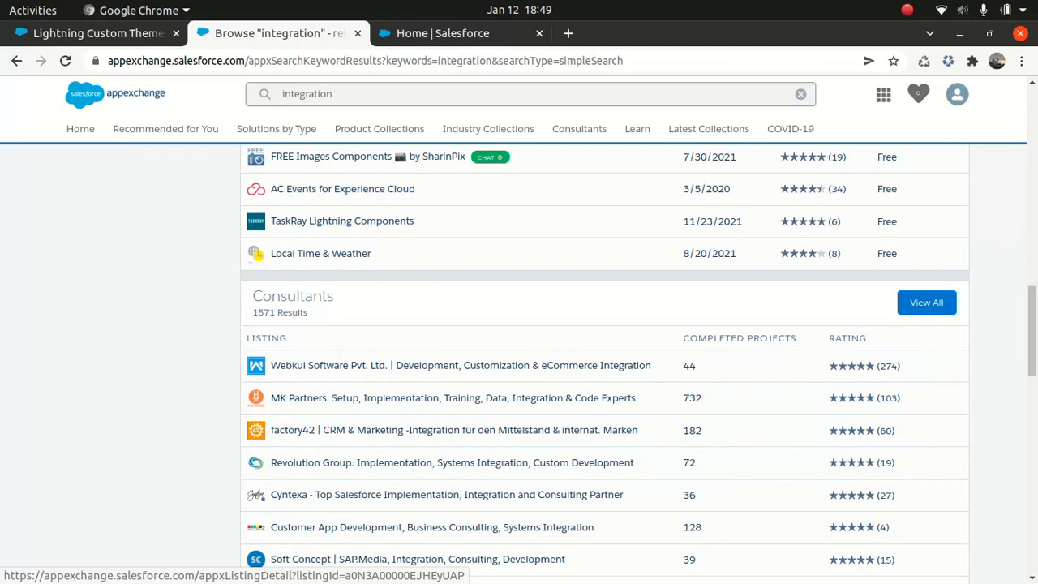
scroll(163, 154, up, 5)
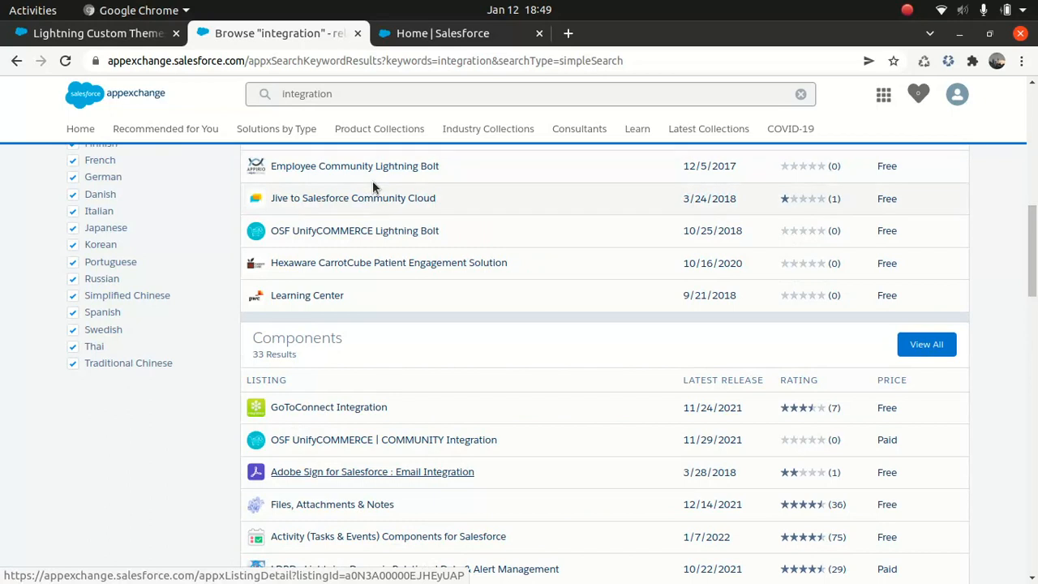
Clear the "integration" keyword from the AppExchange search and dismiss the recent items.
click(339, 94)
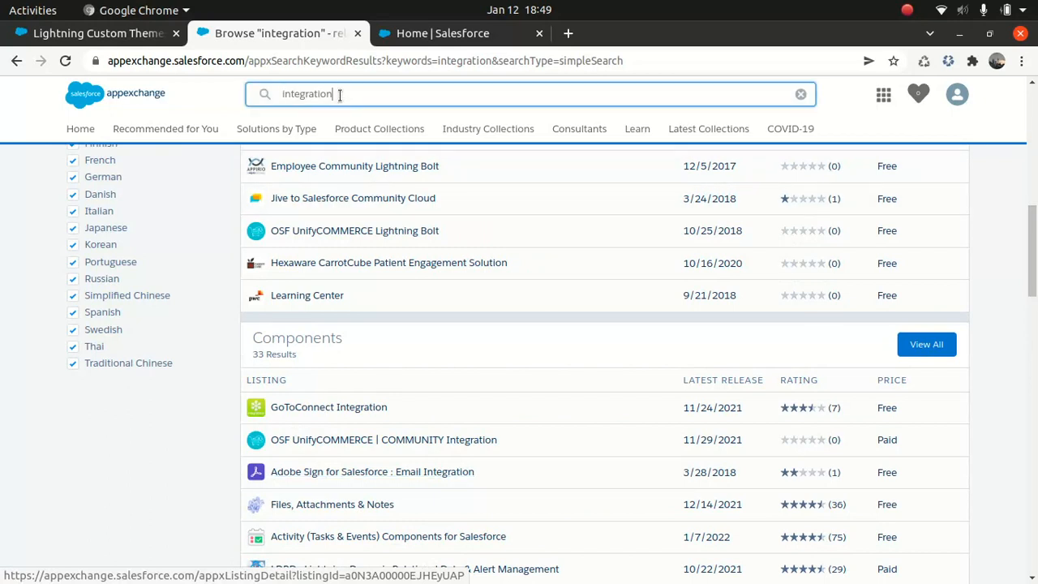
key(BackSpace)
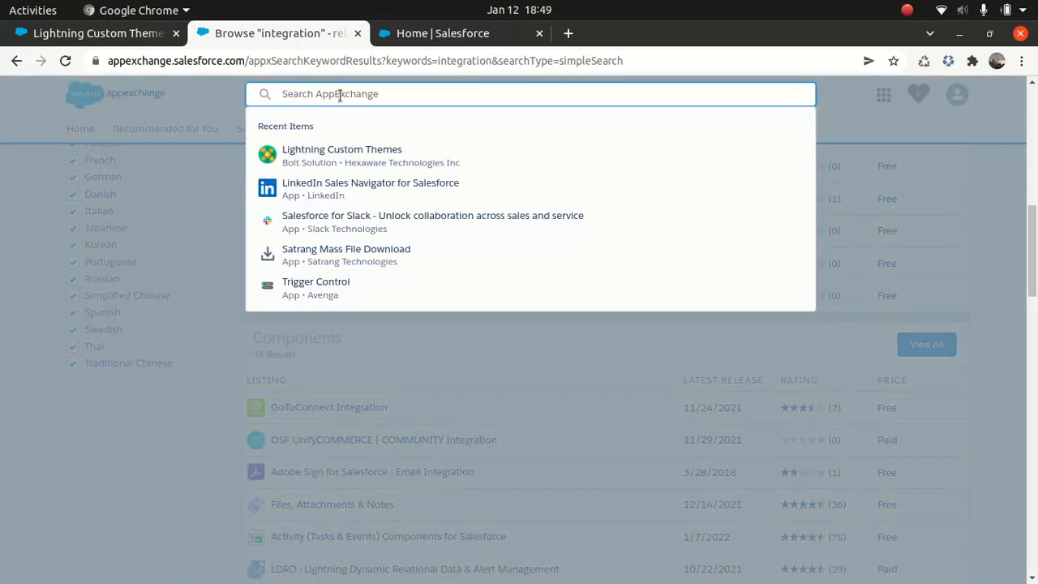
click(2, 387)
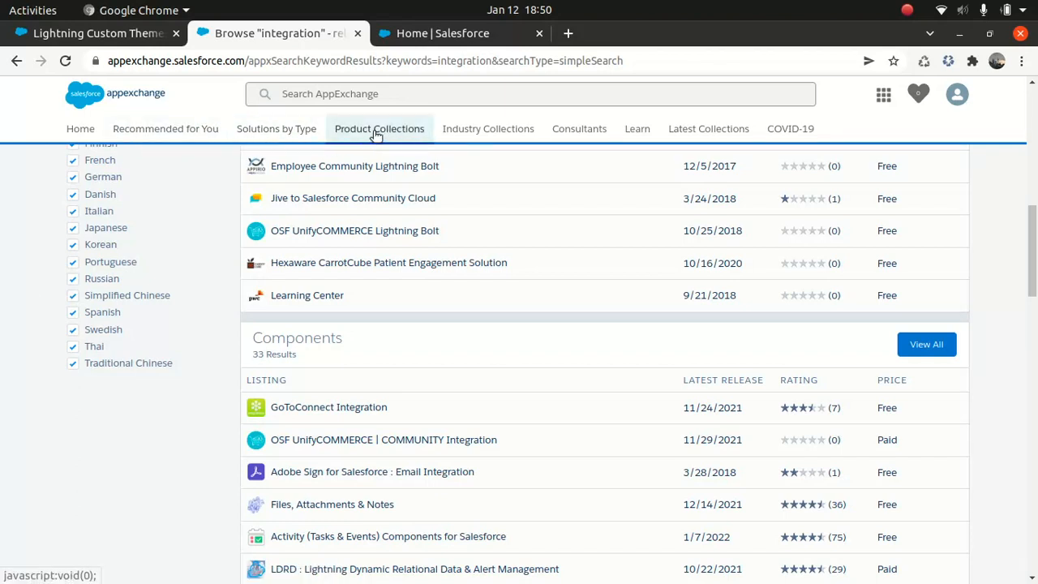
Open the Components solution type and browse its Community Cloud and Most Popular listings.
click(278, 132)
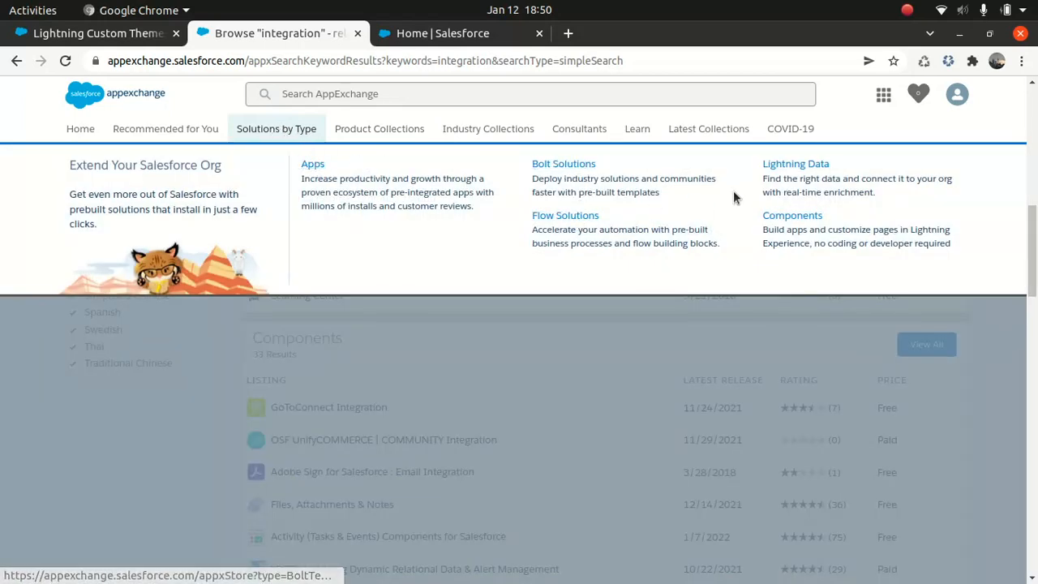
click(791, 216)
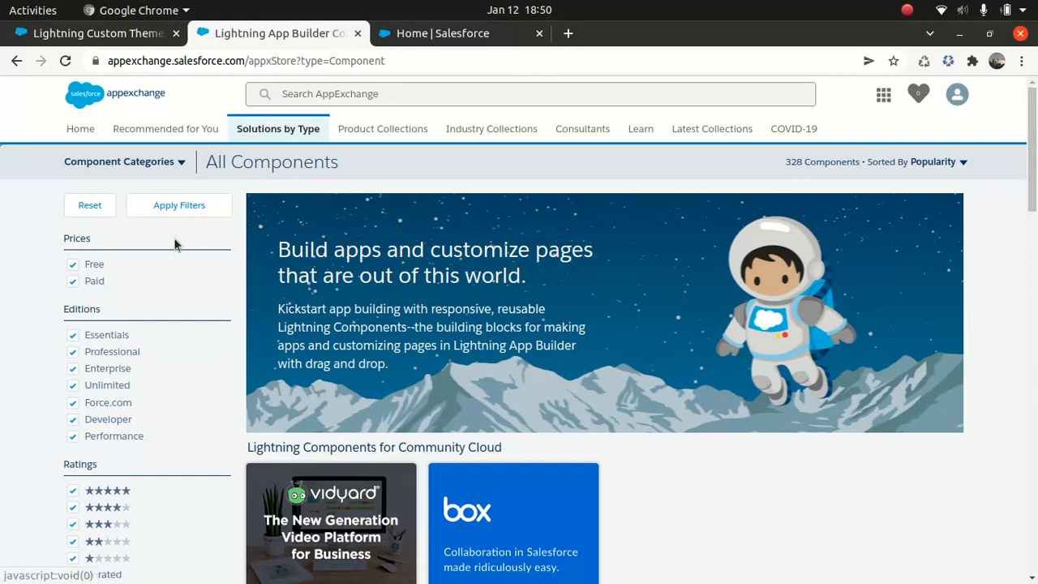
scroll(604, 324, down, 5)
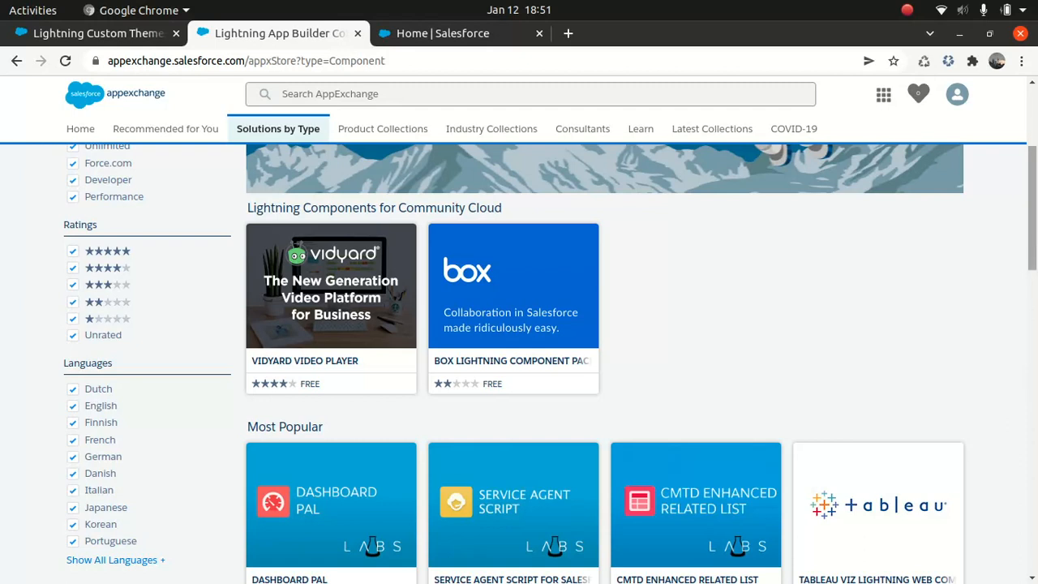
scroll(1035, 243, down, 8)
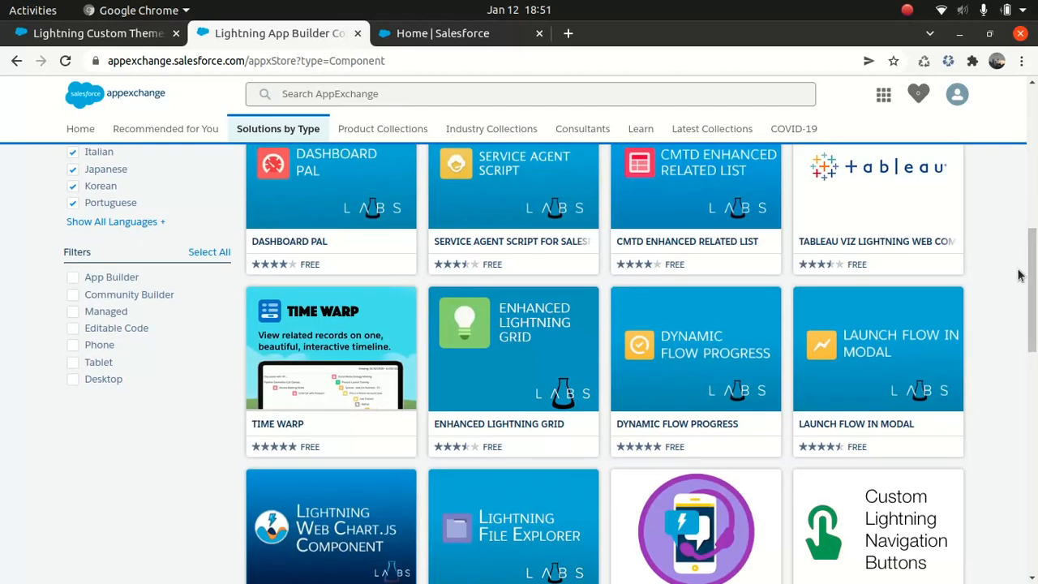
Preview the Tableau Viz Lightning web component and open its full listing.
mouse_move(884, 210)
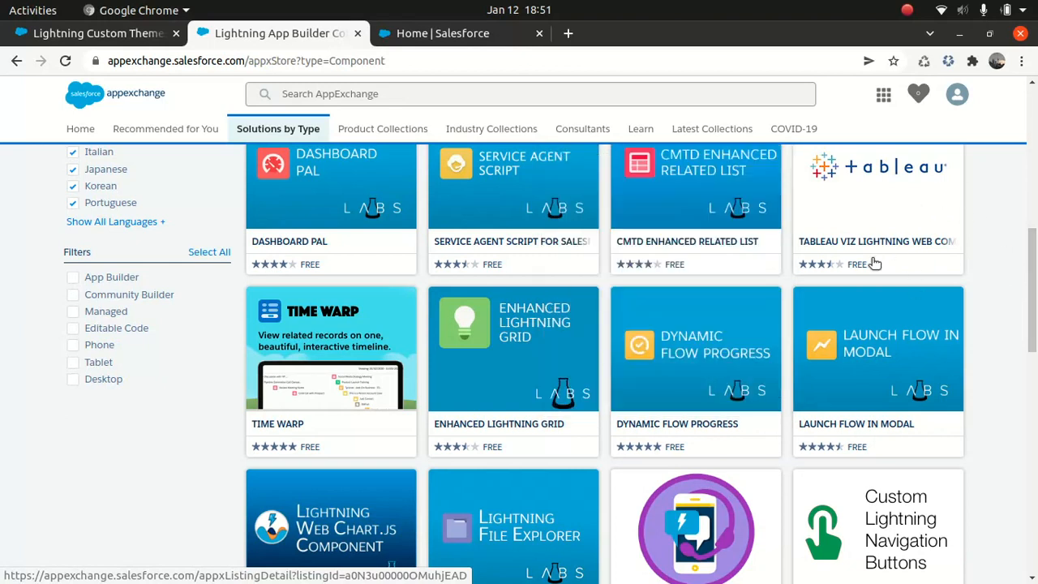
mouse_move(893, 244)
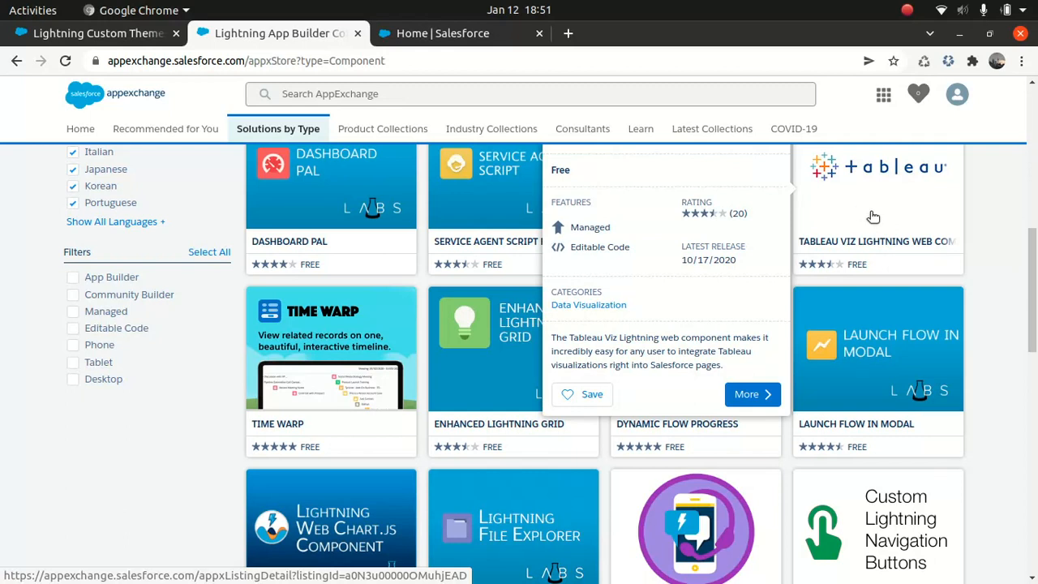
click(870, 218)
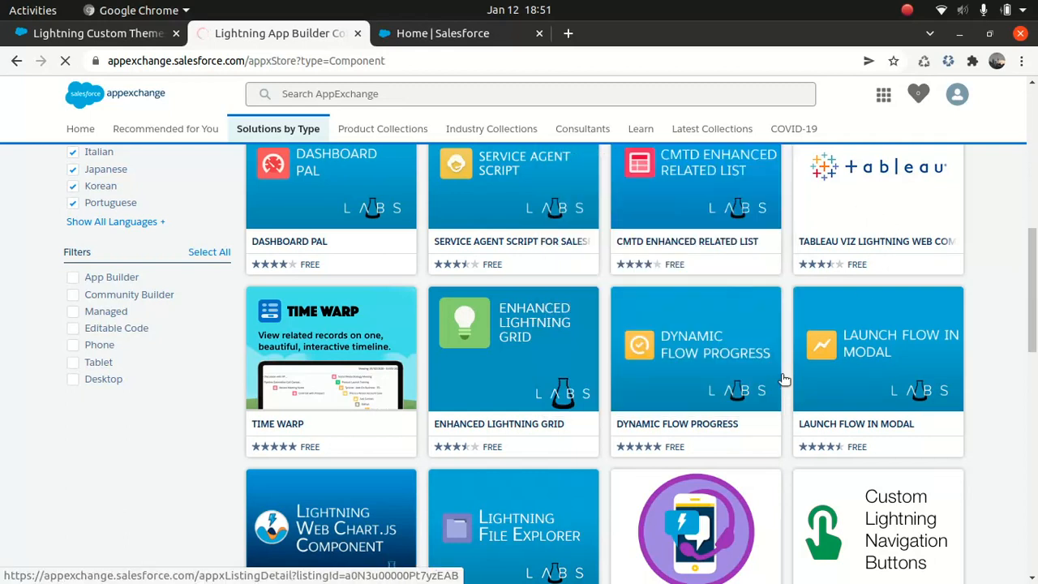
mouse_move(837, 243)
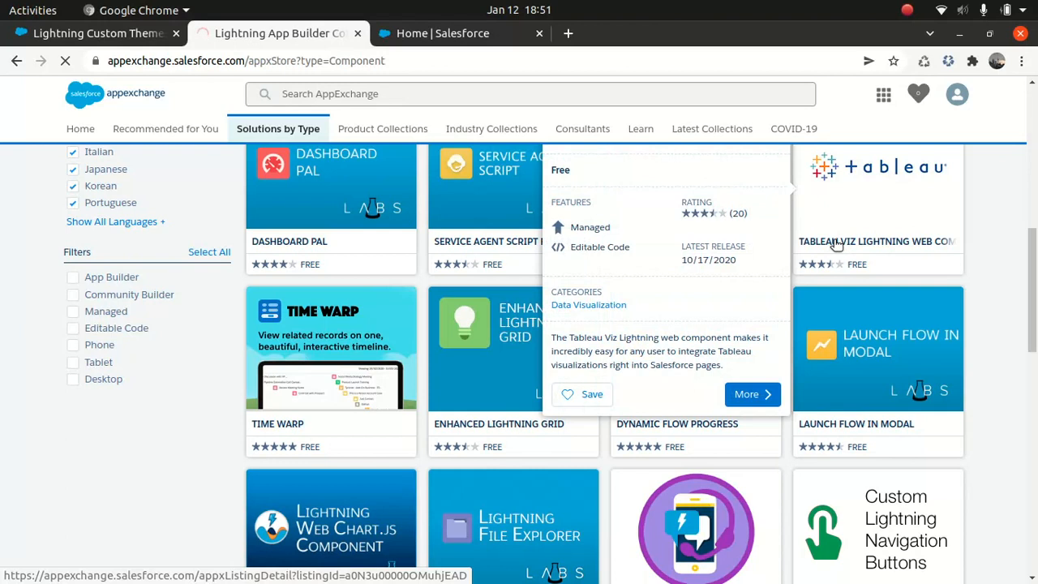
click(752, 393)
Switch to the Salesforce Setup Home page and open the embedded AppExchange through the Visit AppExchange card.
mouse_move(452, 202)
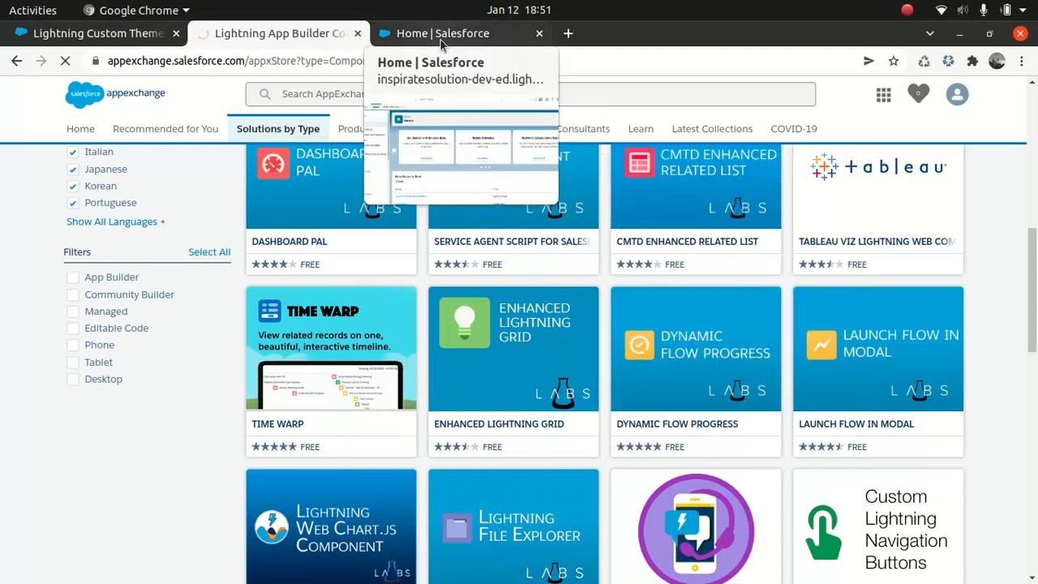
click(441, 41)
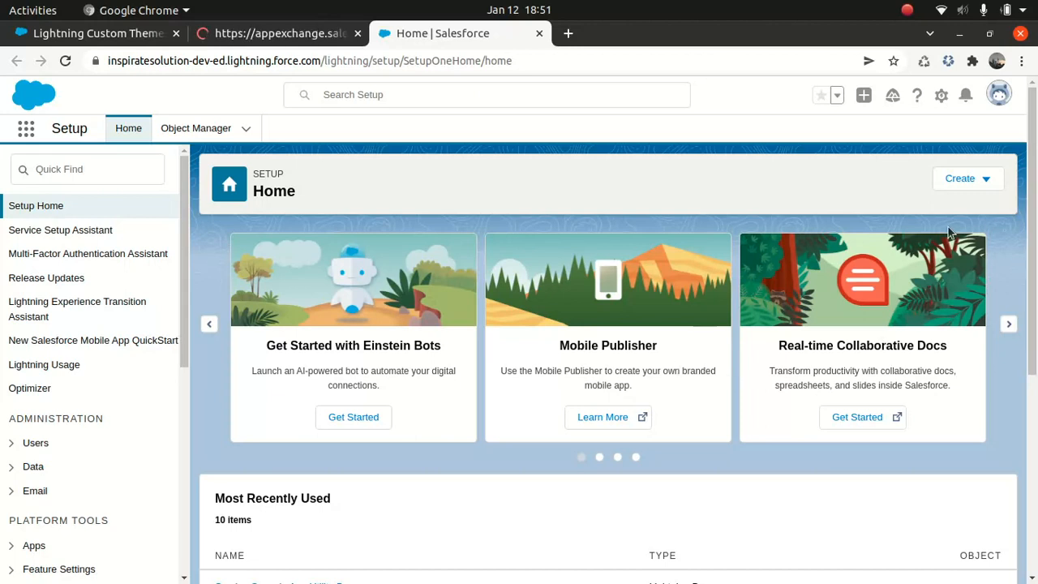
click(1010, 325)
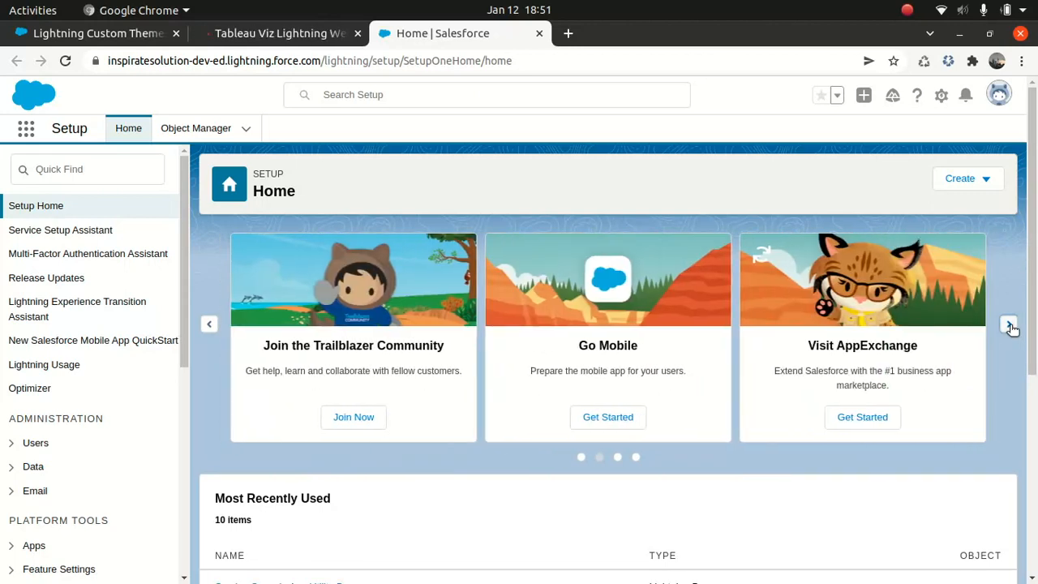
click(864, 421)
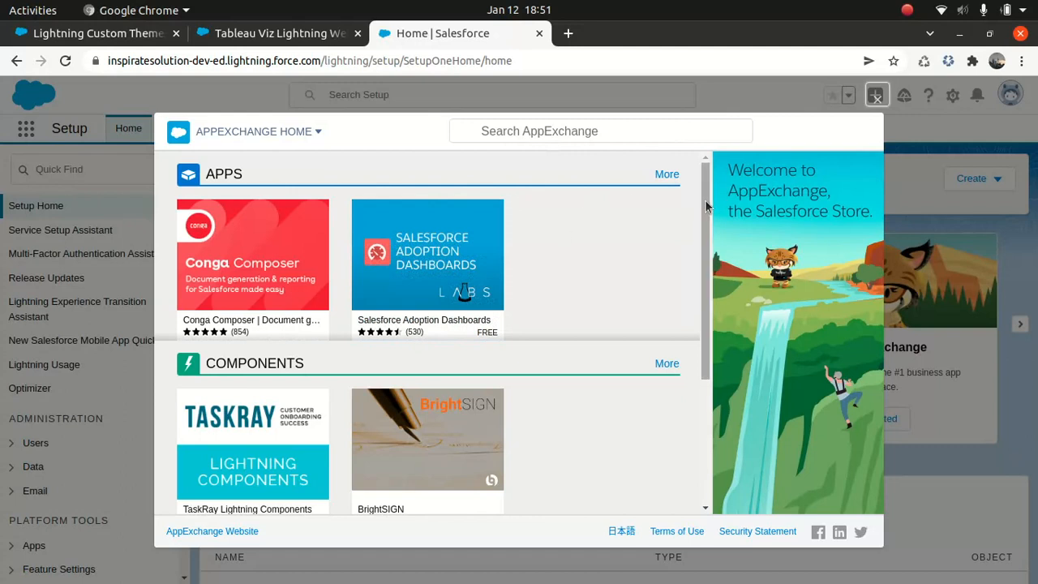
Look through the apps, components and consultants in the embedded store and open the Salesforce Adoption Dashboards listing.
drag(703, 205, 706, 381)
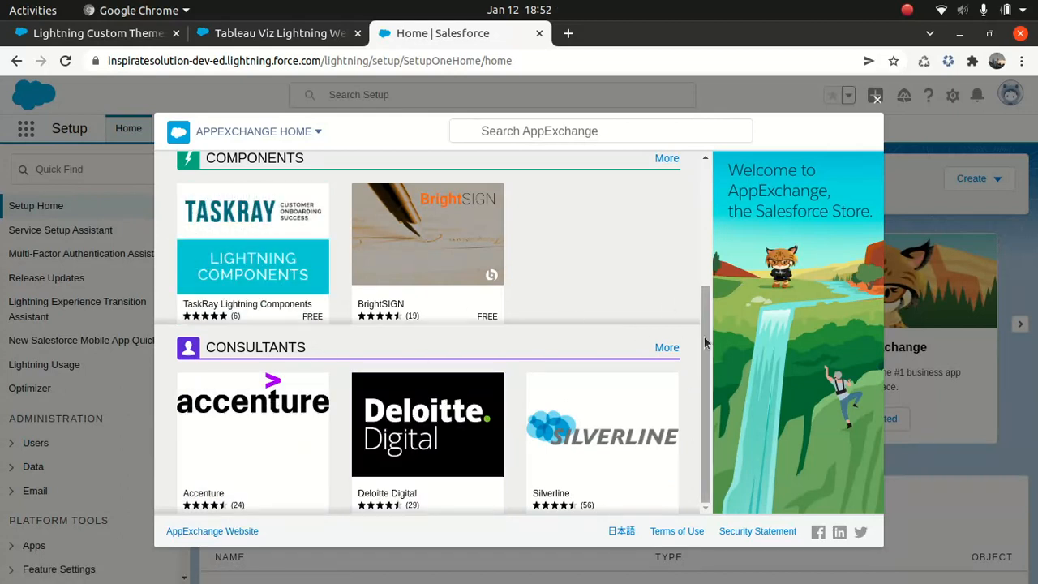
scroll(705, 342, up, 5)
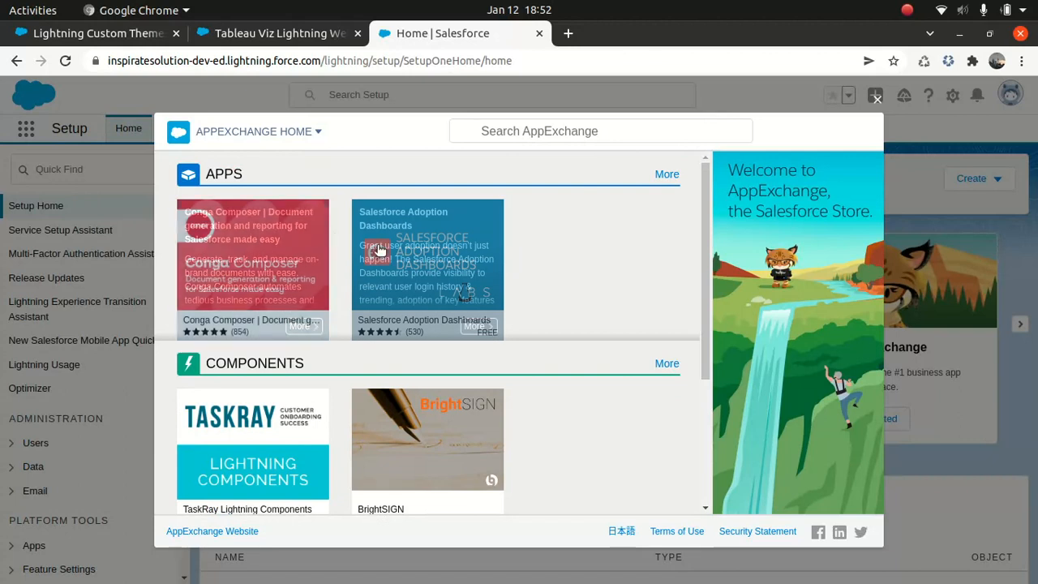
click(407, 244)
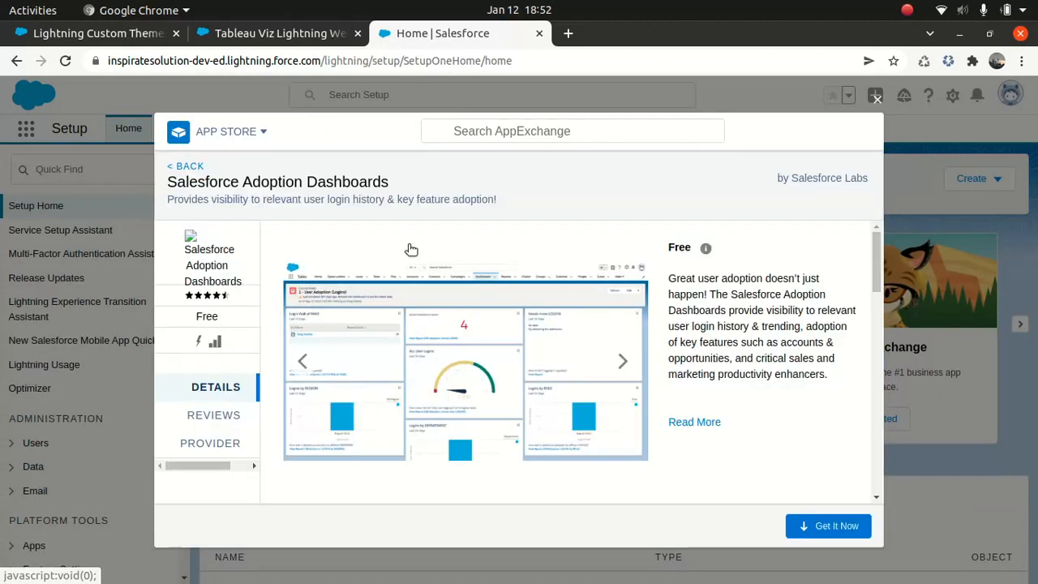
Try to get the Salesforce Adoption Dashboards app by logging in to AppExchange and allowing appx_api access to the identity service.
click(824, 527)
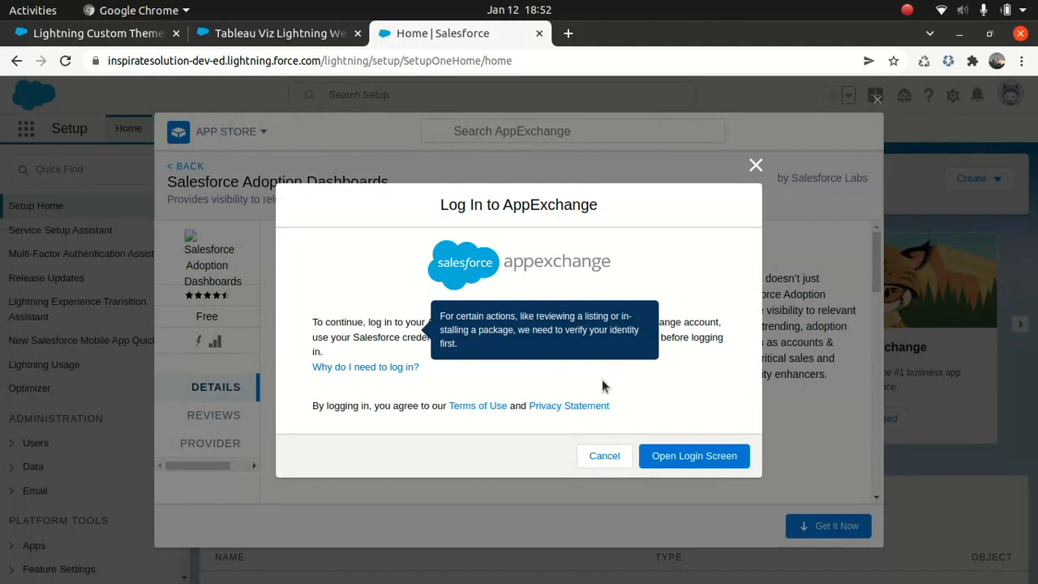
click(692, 454)
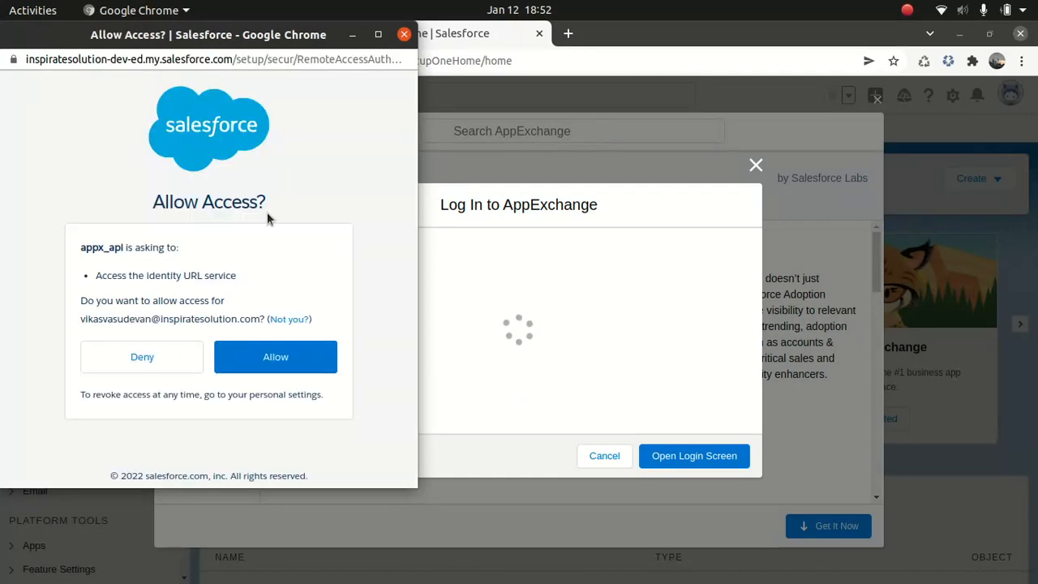
click(273, 357)
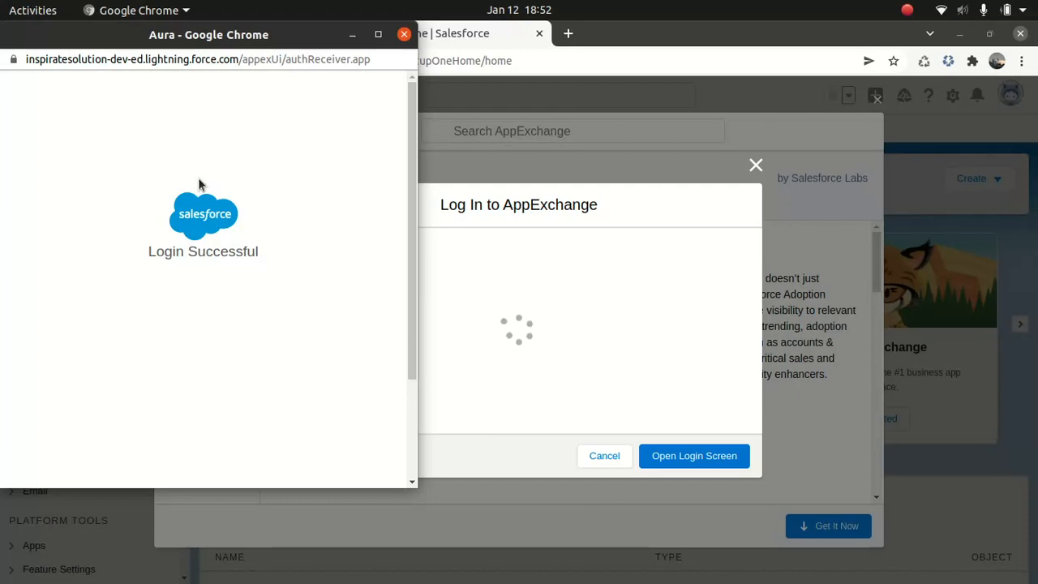
drag(411, 256, 398, 172)
click(404, 34)
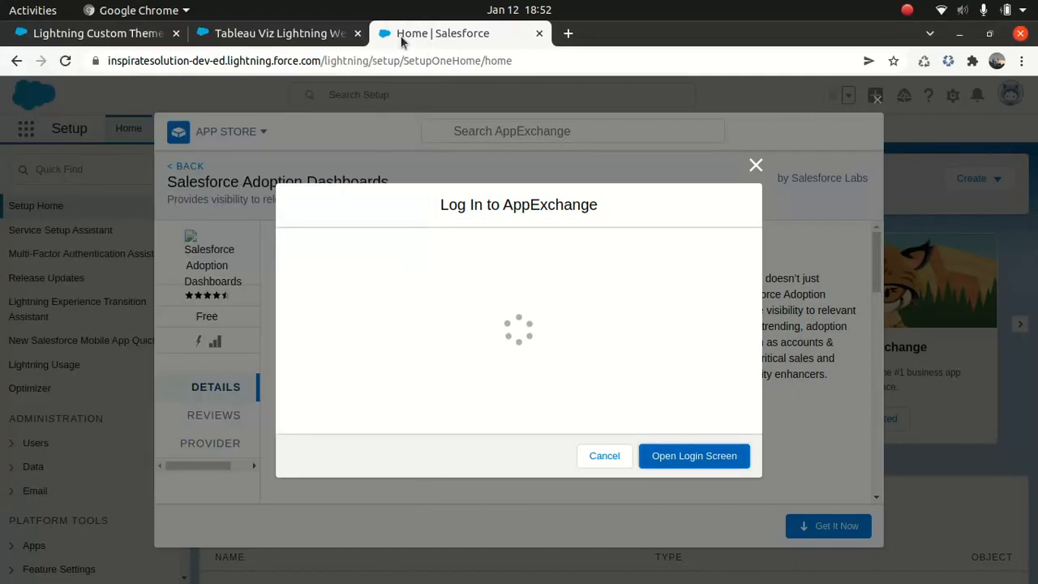
click(681, 456)
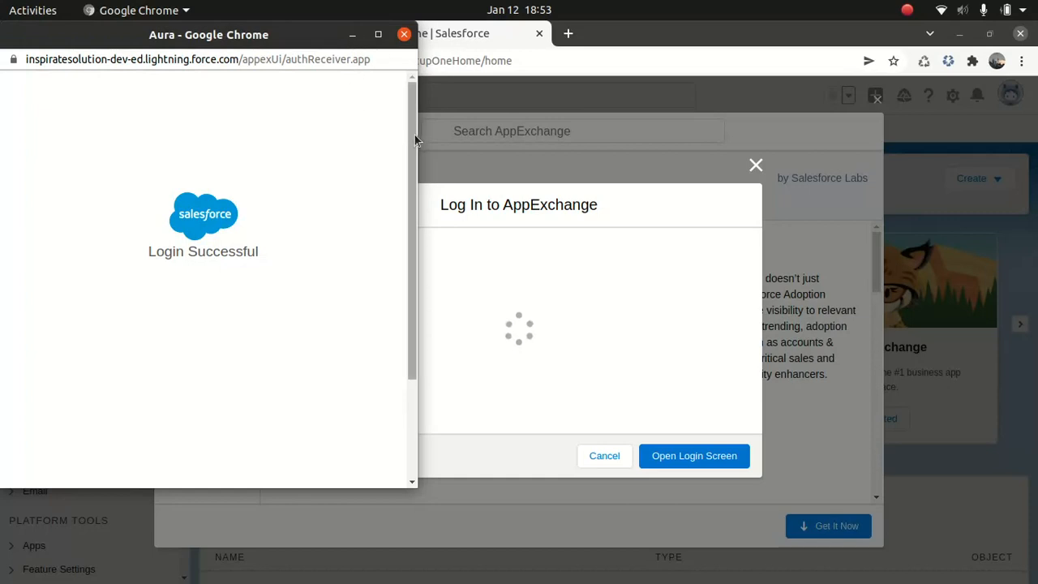
click(353, 35)
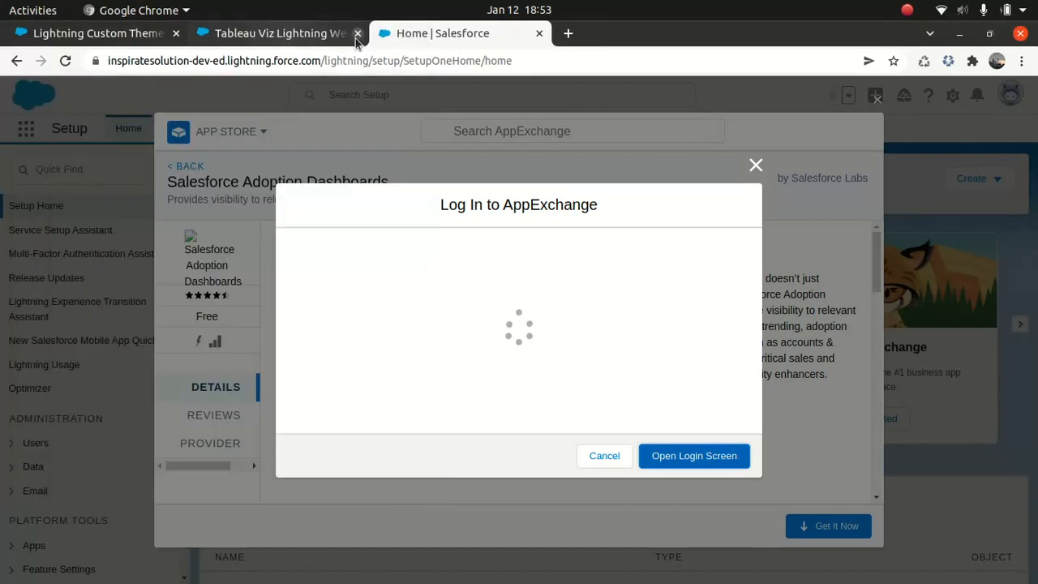
From the Tableau Viz Lightning Web Component listing, request installation in the production environment, agreeing to the terms and confirming the installation details.
click(263, 36)
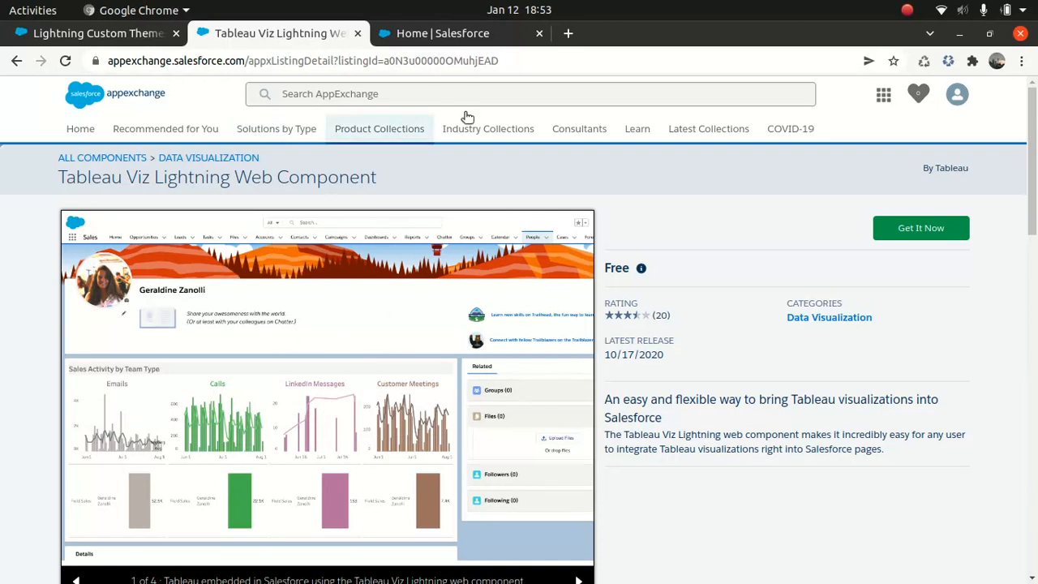
click(925, 233)
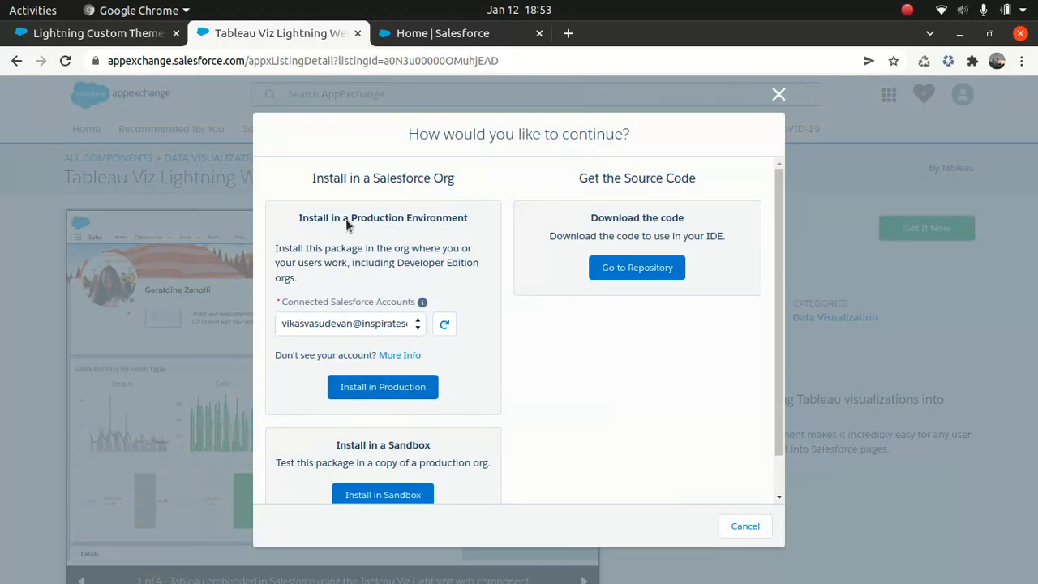
click(389, 384)
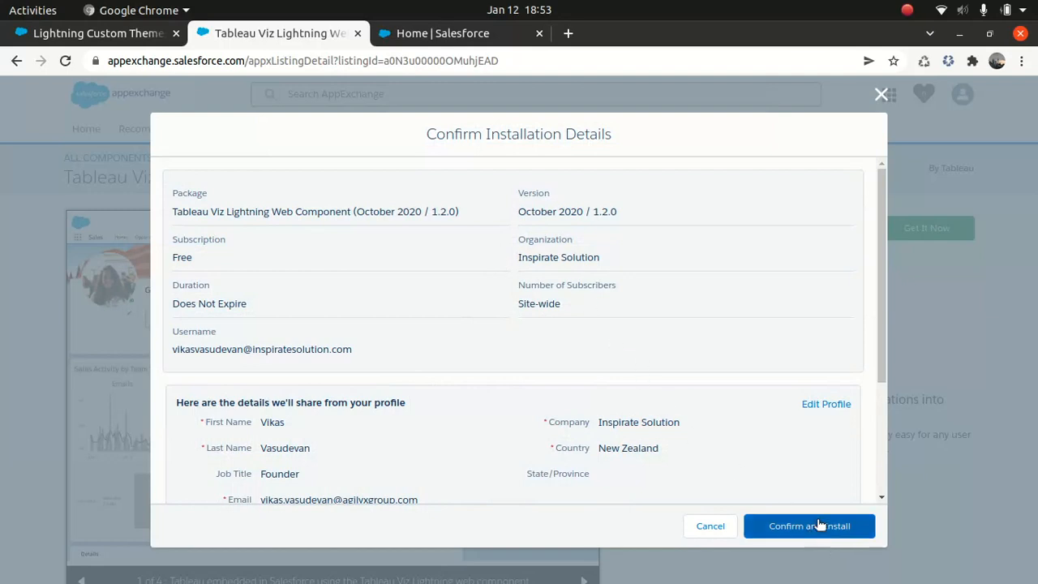
scroll(878, 342, down, 3)
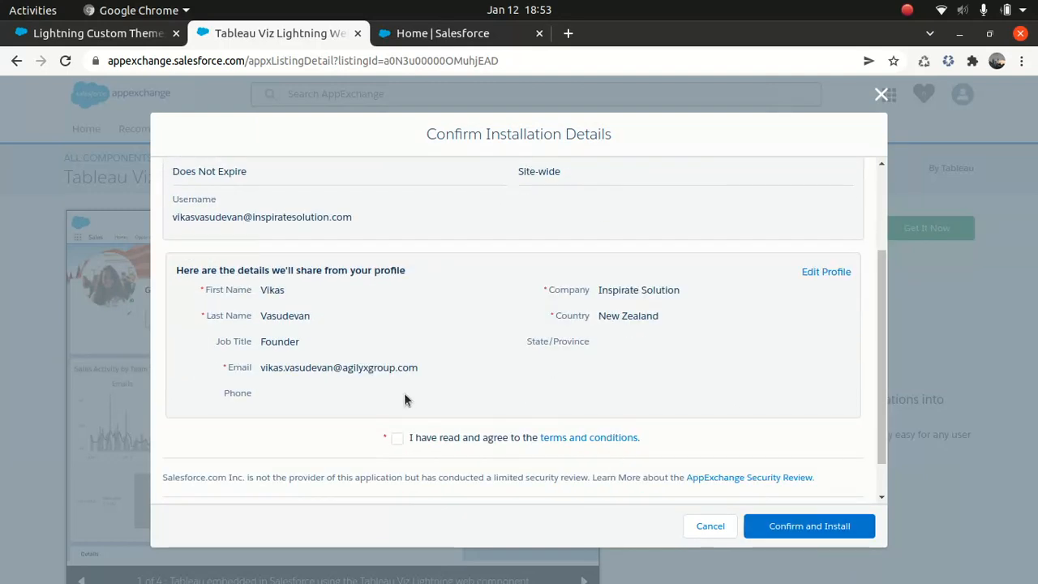
click(395, 438)
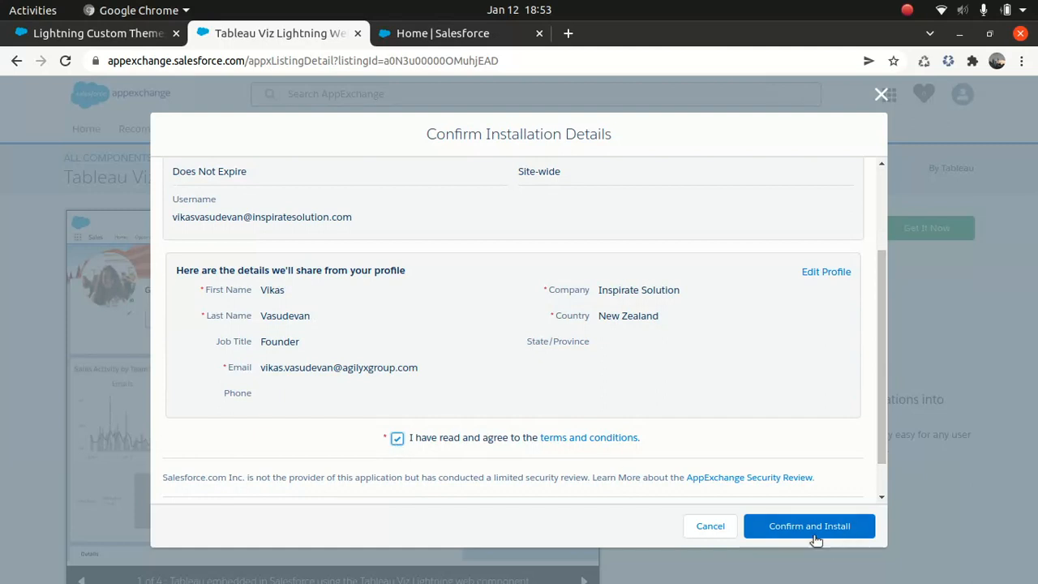
click(814, 528)
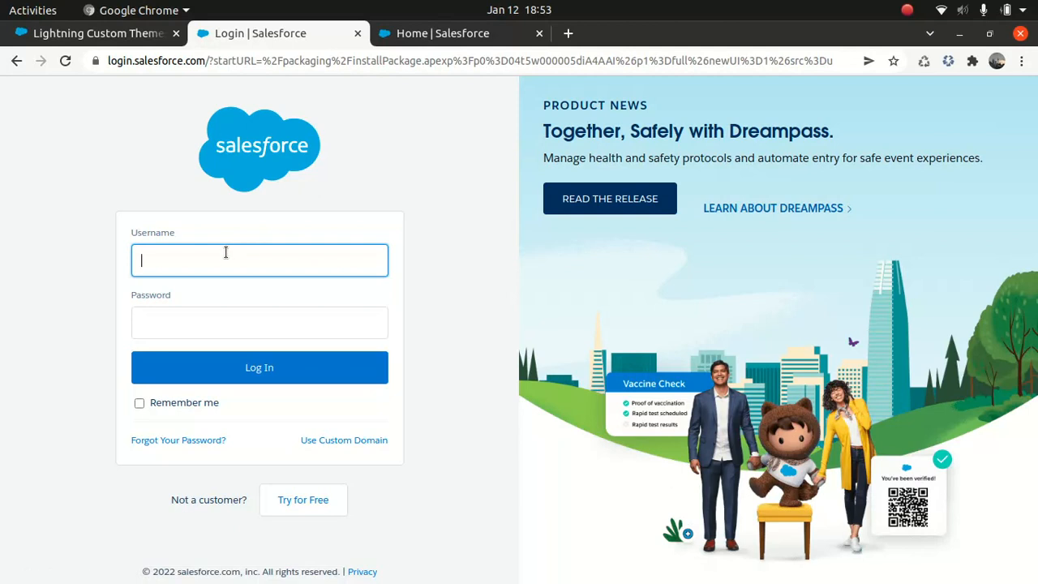
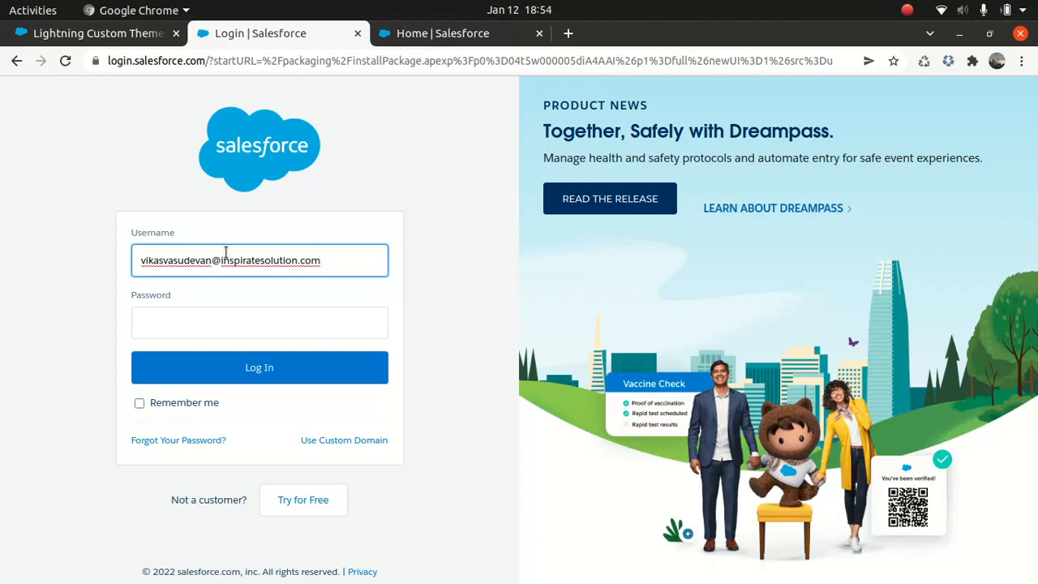
Log in to Salesforce with the account username and password, and postpone the mobile phone registration.
key(Tab)
text(****)
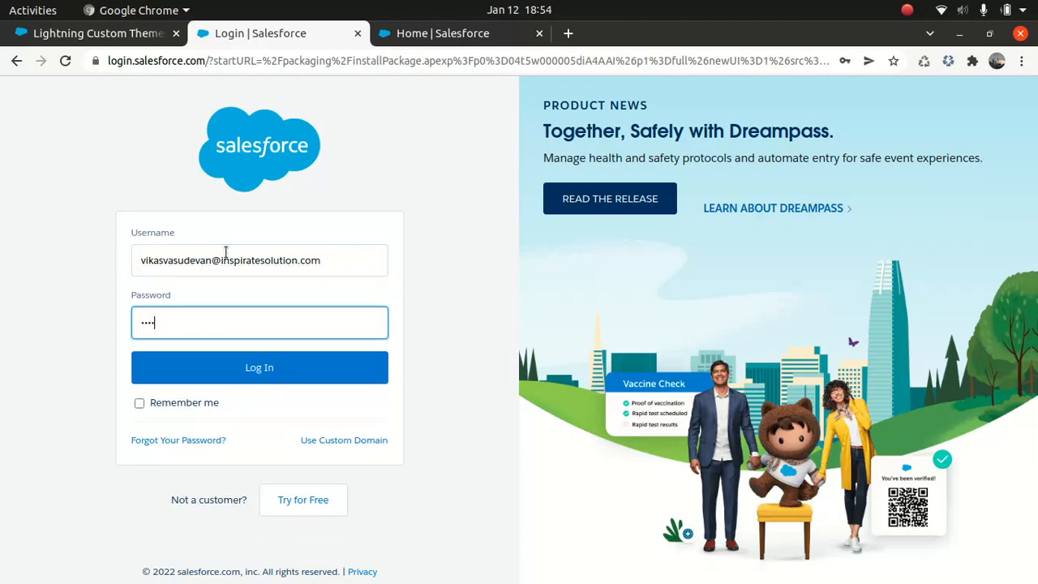
text(*)
key(Return)
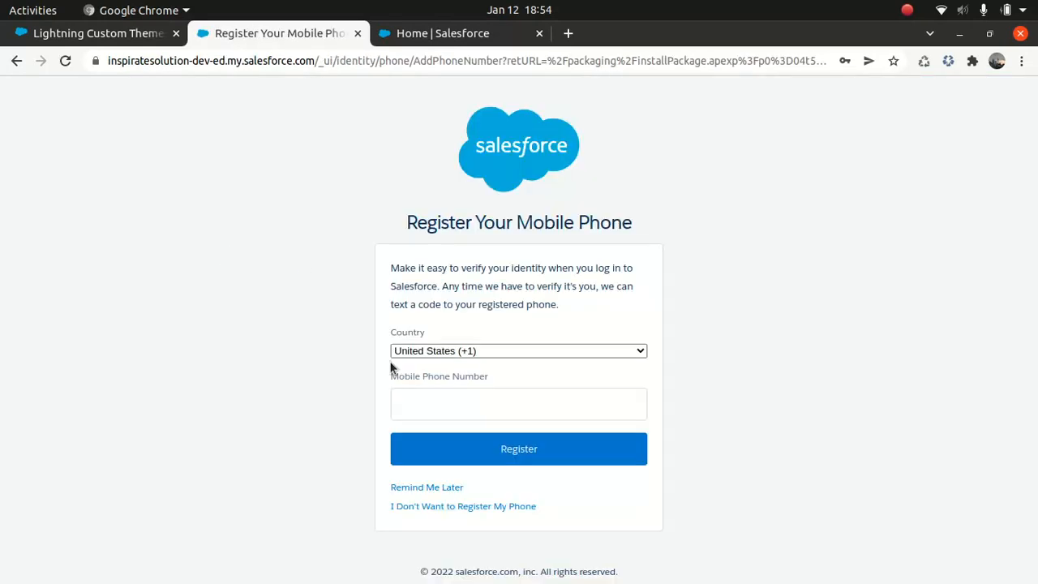
click(407, 487)
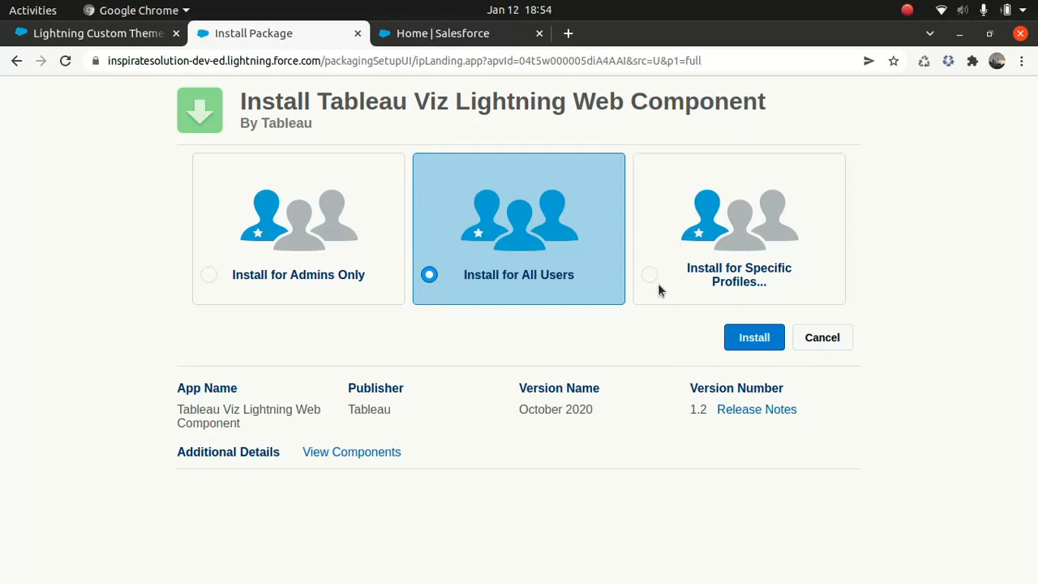
Install the Tableau Viz Lightning Web Component package for admins only.
click(300, 280)
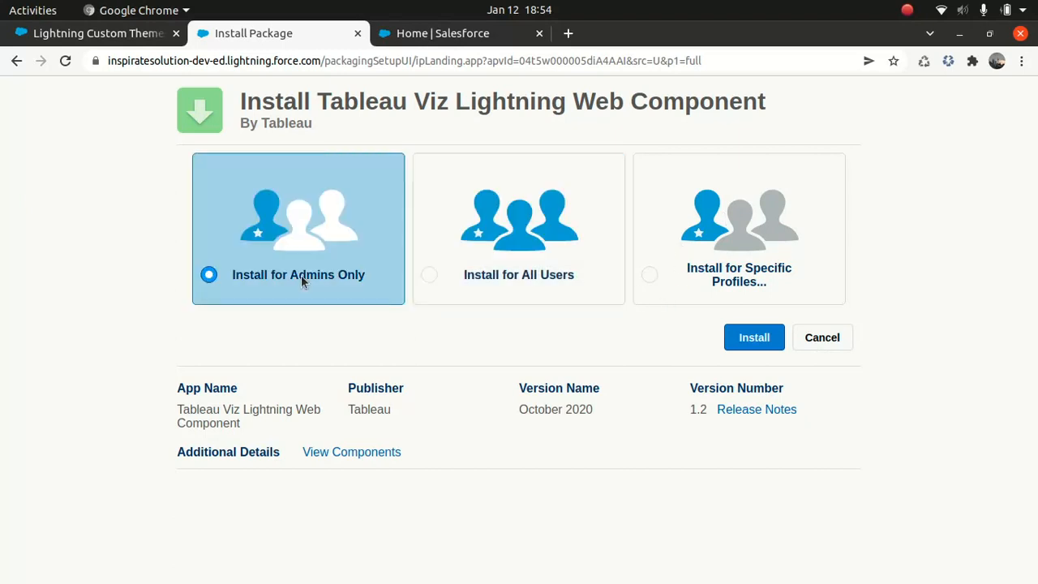
click(770, 332)
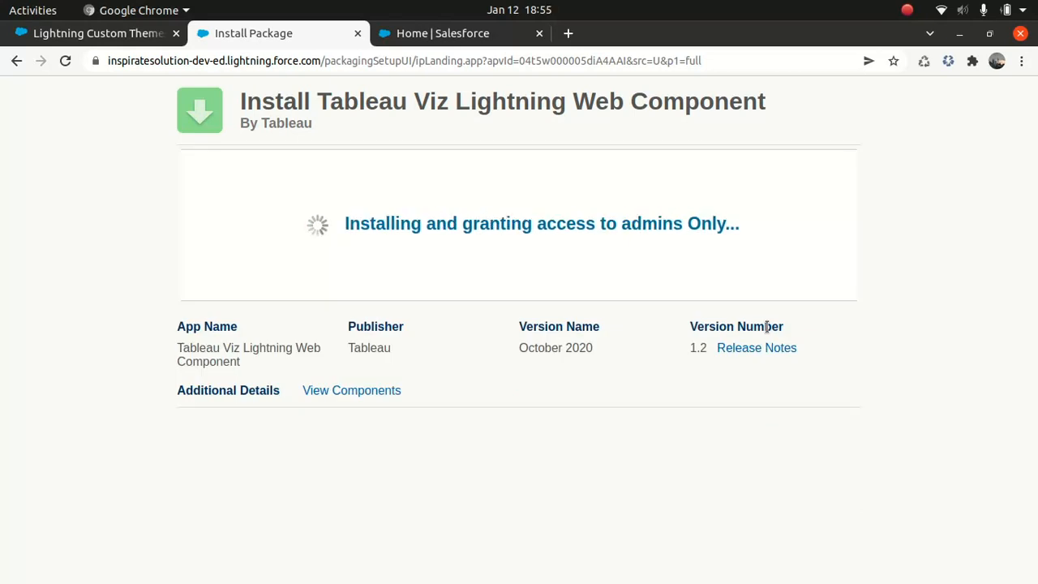
Back in Salesforce Setup, cancel the pending AppExchange login and look through the Salesforce Adoption Dashboards listing details.
click(455, 35)
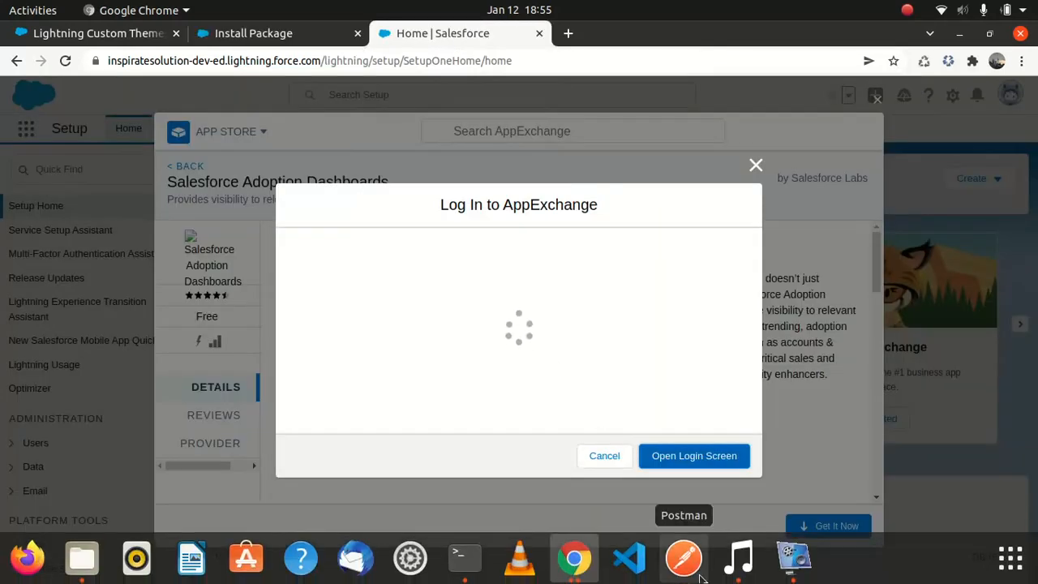
click(610, 457)
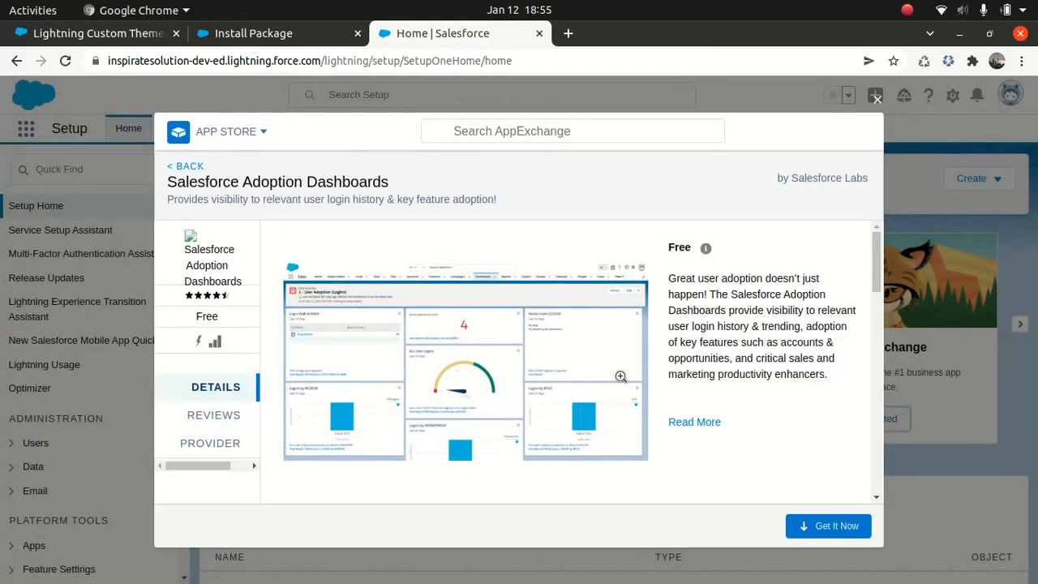
drag(877, 259, 843, 327)
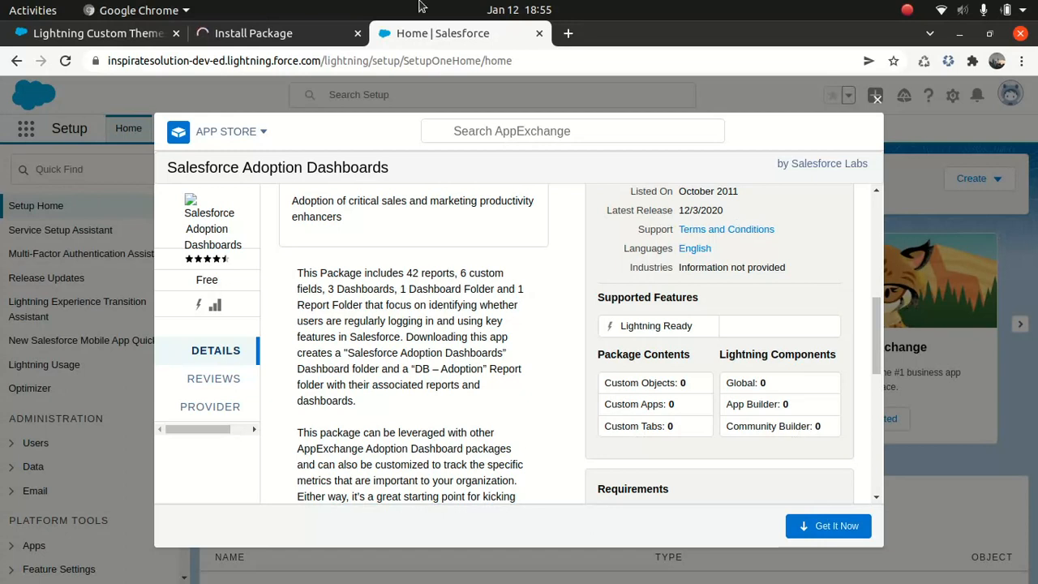
Return to the Tableau Viz package installation and finish it to reach the Installed Packages page.
click(267, 34)
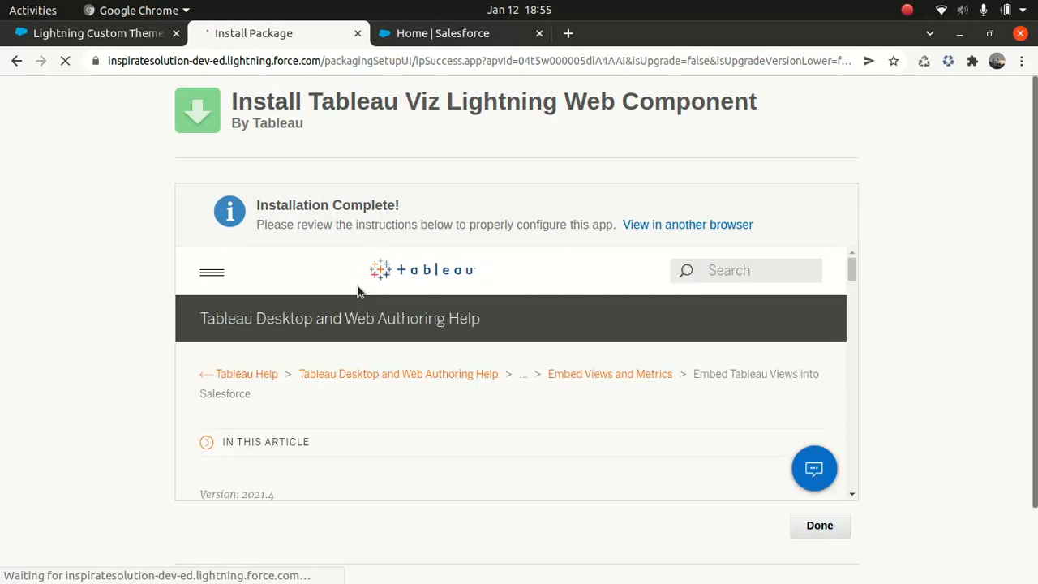
click(821, 517)
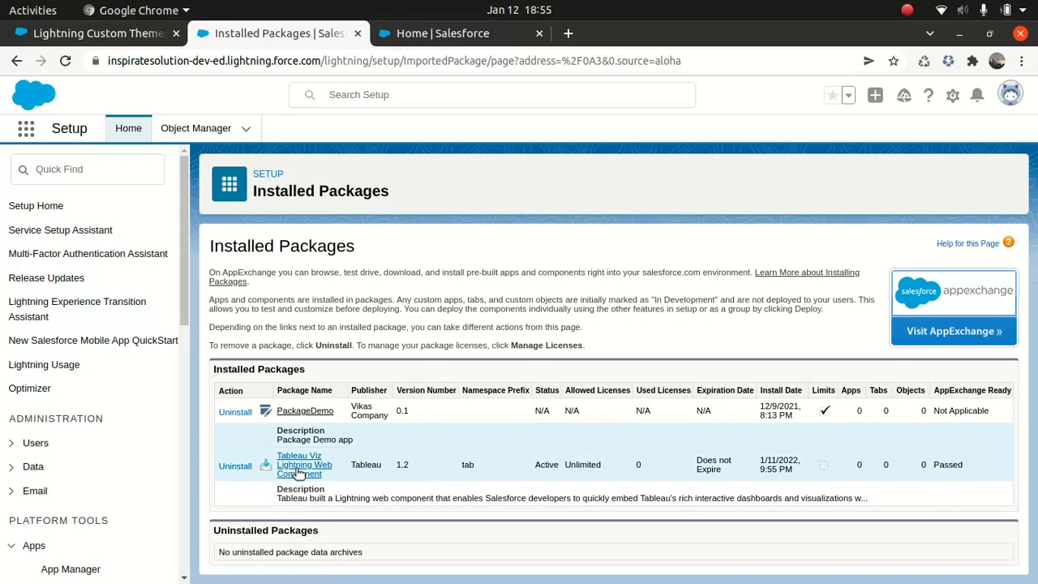
Search the App Launcher for "tab" and close it again.
click(26, 129)
text(tab)
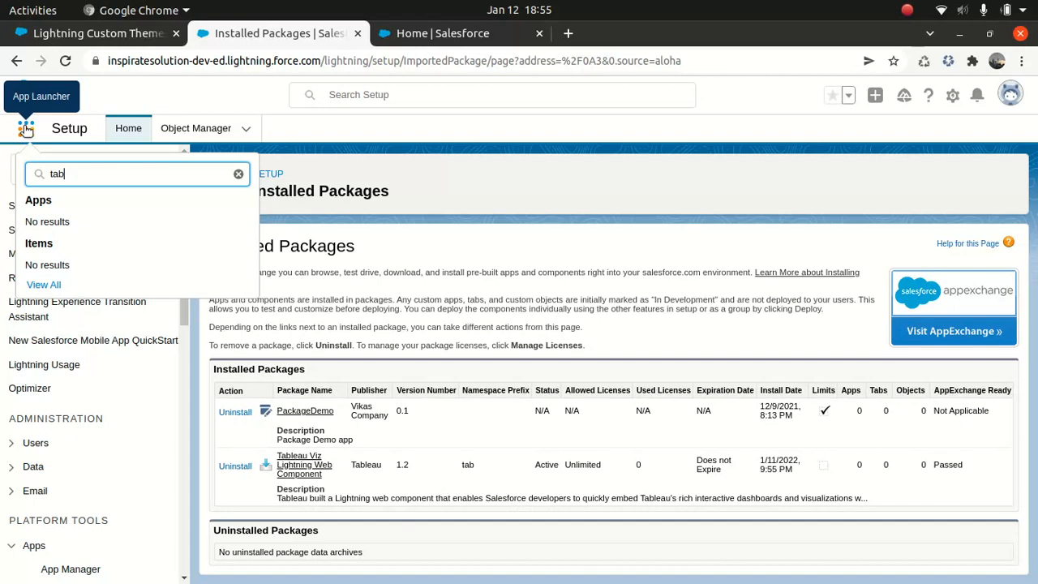
key(BackSpace)
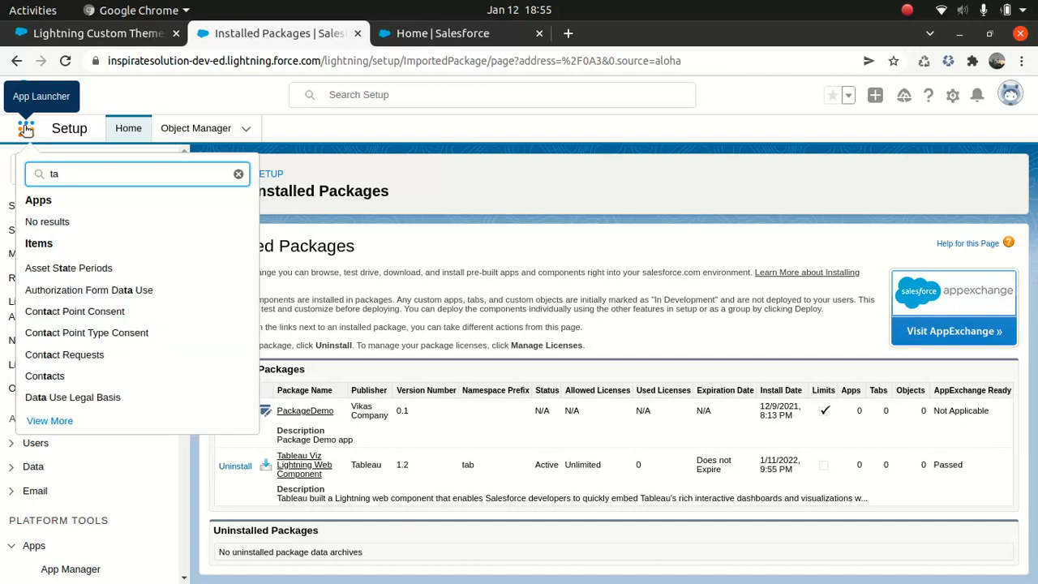
text(b)
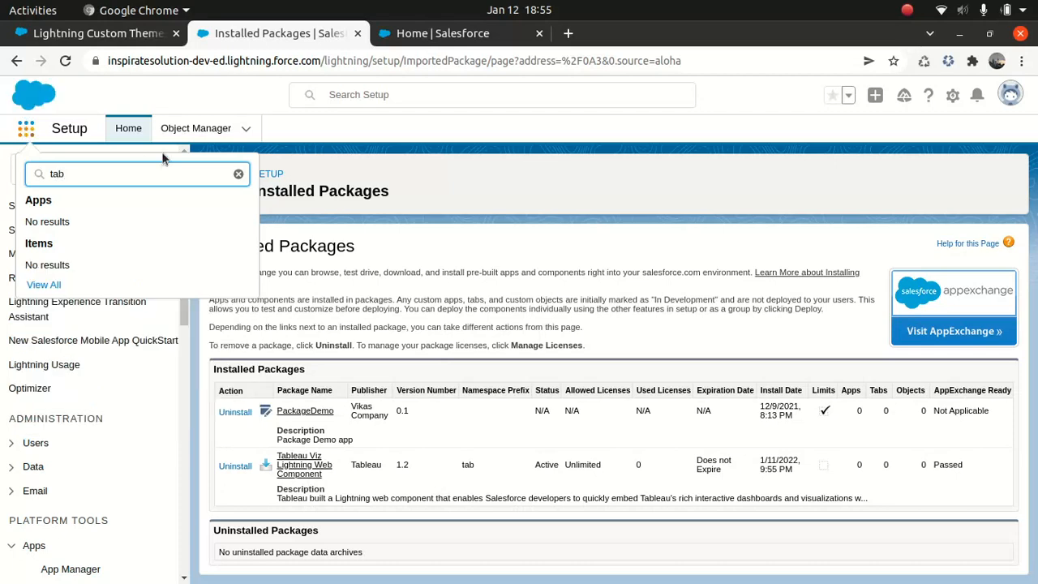
click(26, 130)
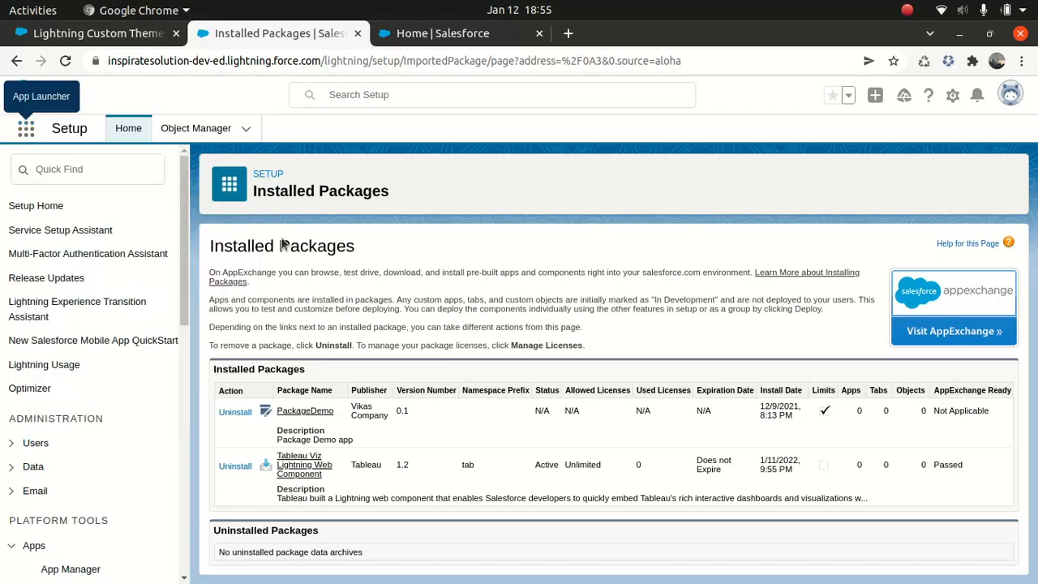
Open the installed Tableau Viz Lightning Web Component package and review the metadata components it includes.
click(321, 469)
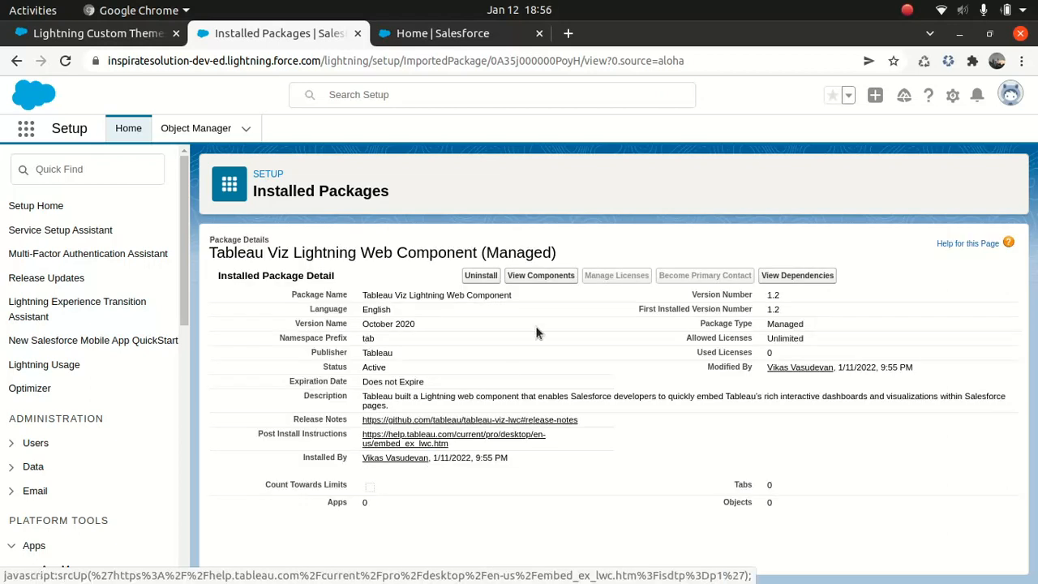
click(532, 276)
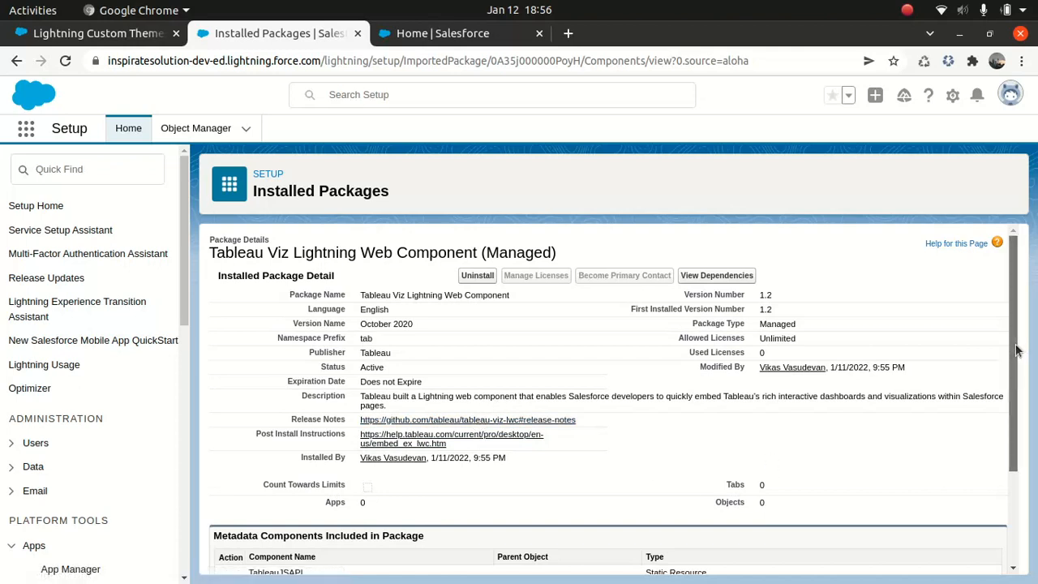
drag(1017, 351, 1012, 456)
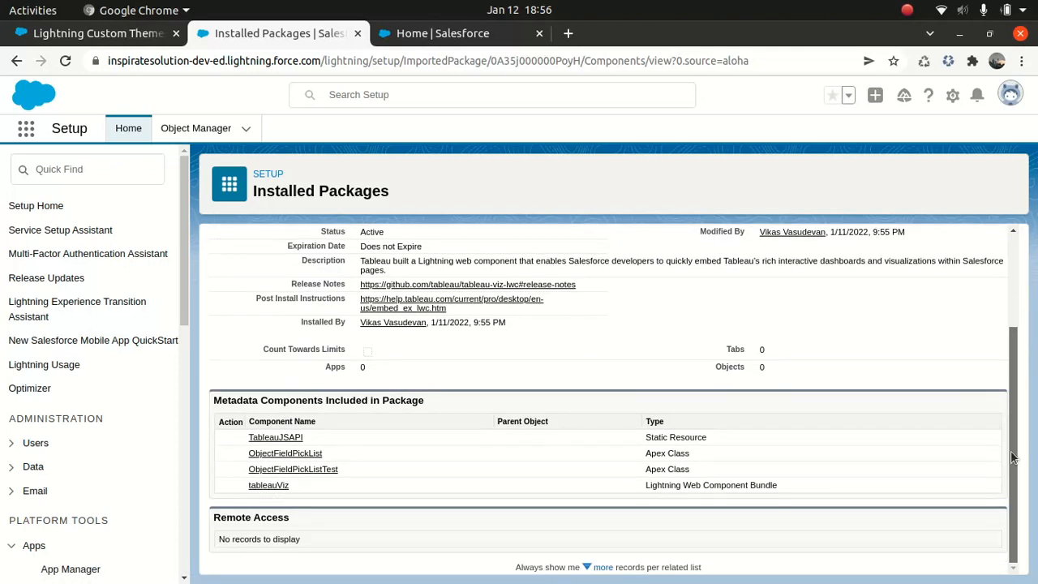
scroll(973, 360, up, 3)
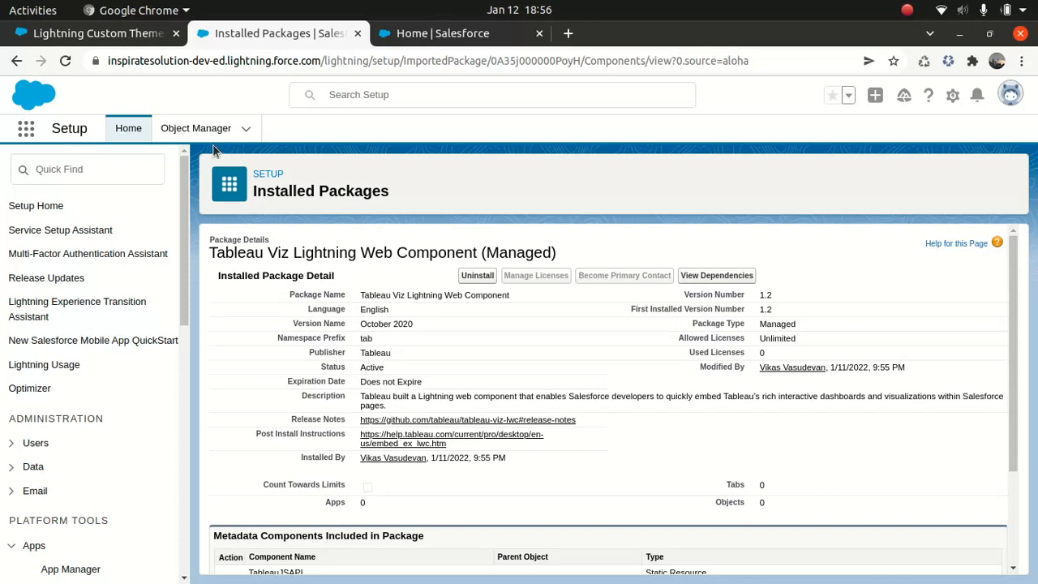
Switch to the Lightning Custom Themes listing on the AppExchange website.
click(101, 36)
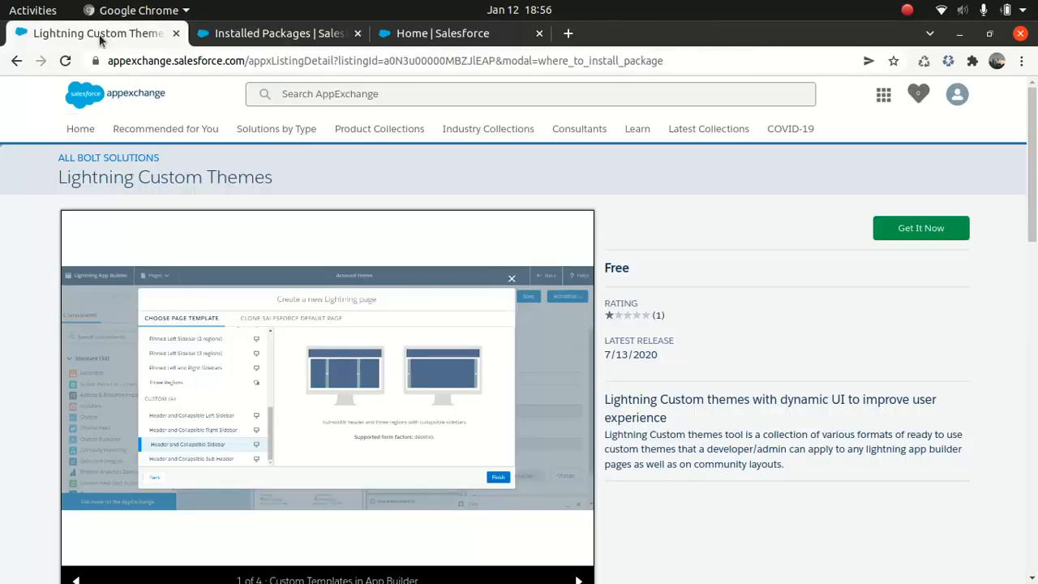